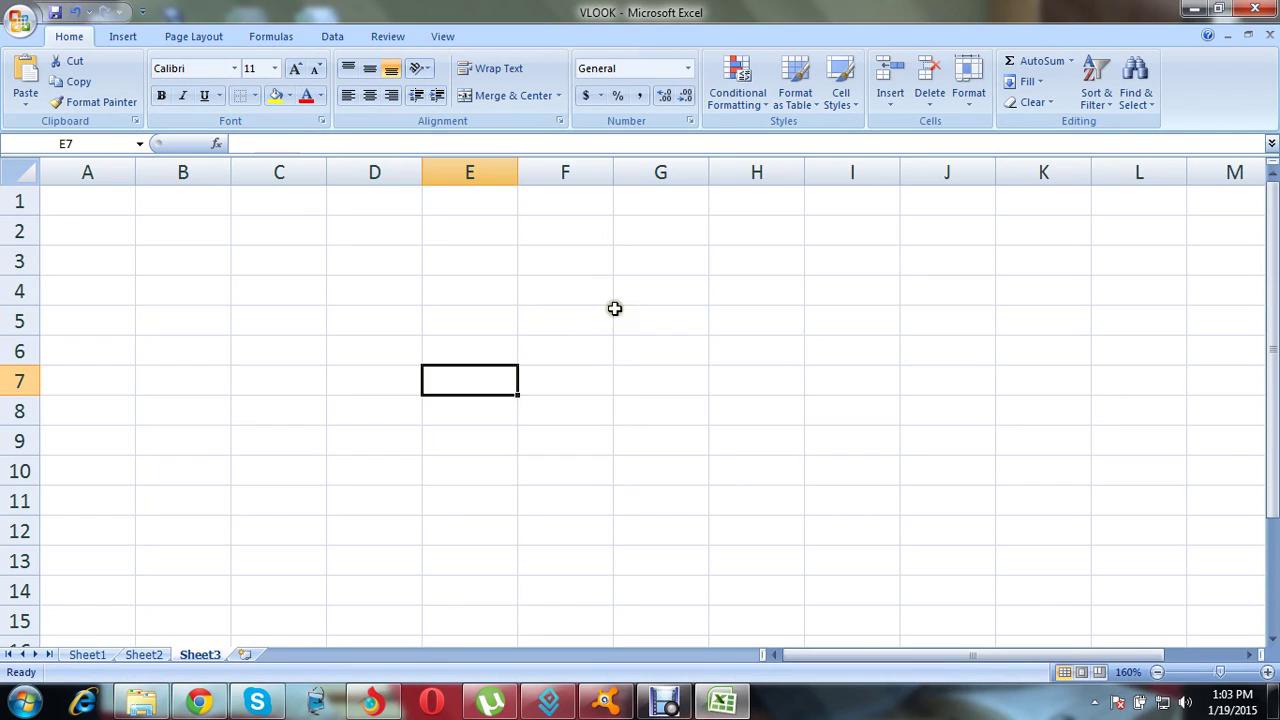
# Step: Type the person's full name in capital letters into cell G5 and reselect it
pyautogui.click(652, 326)
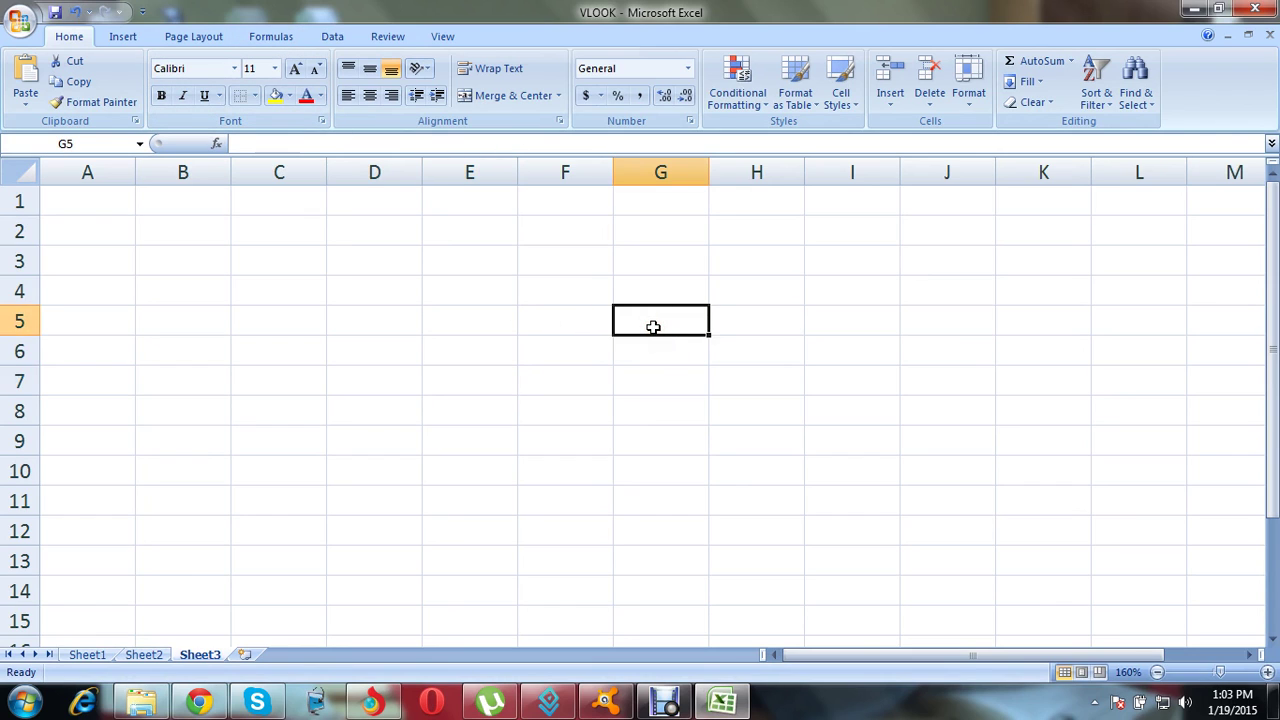
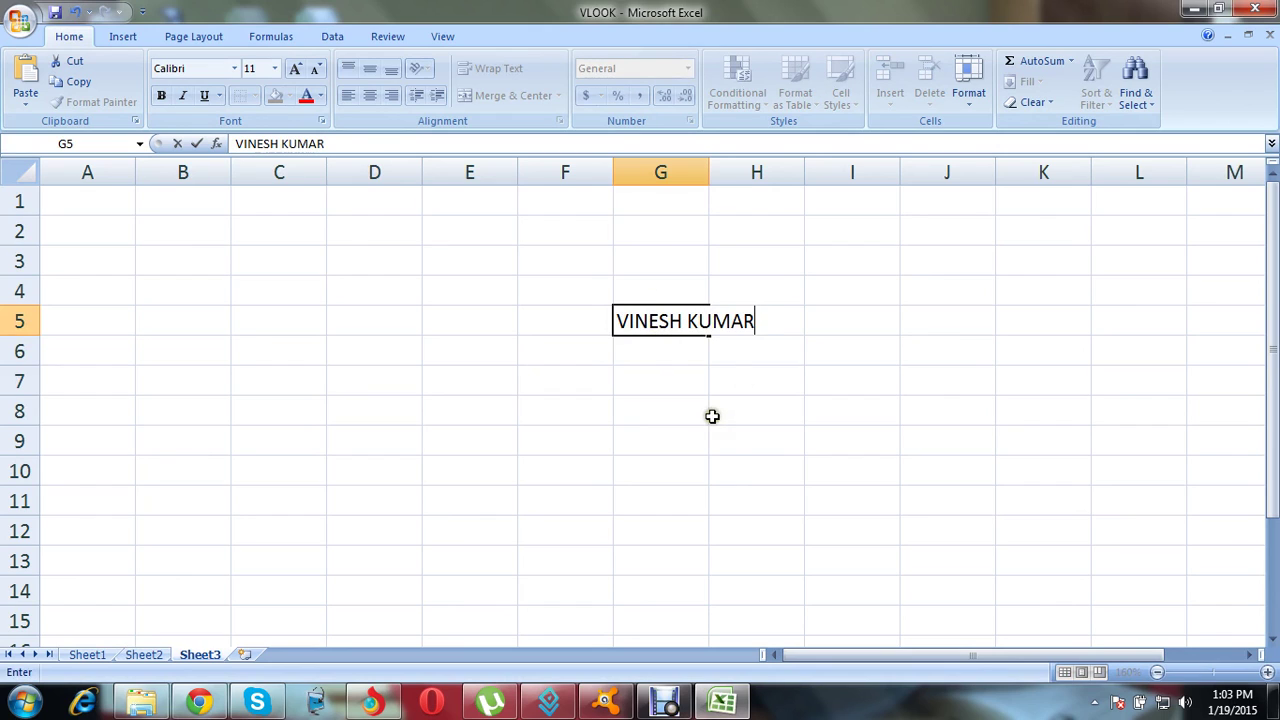
pyautogui.click(713, 417)
pyautogui.click(663, 320)
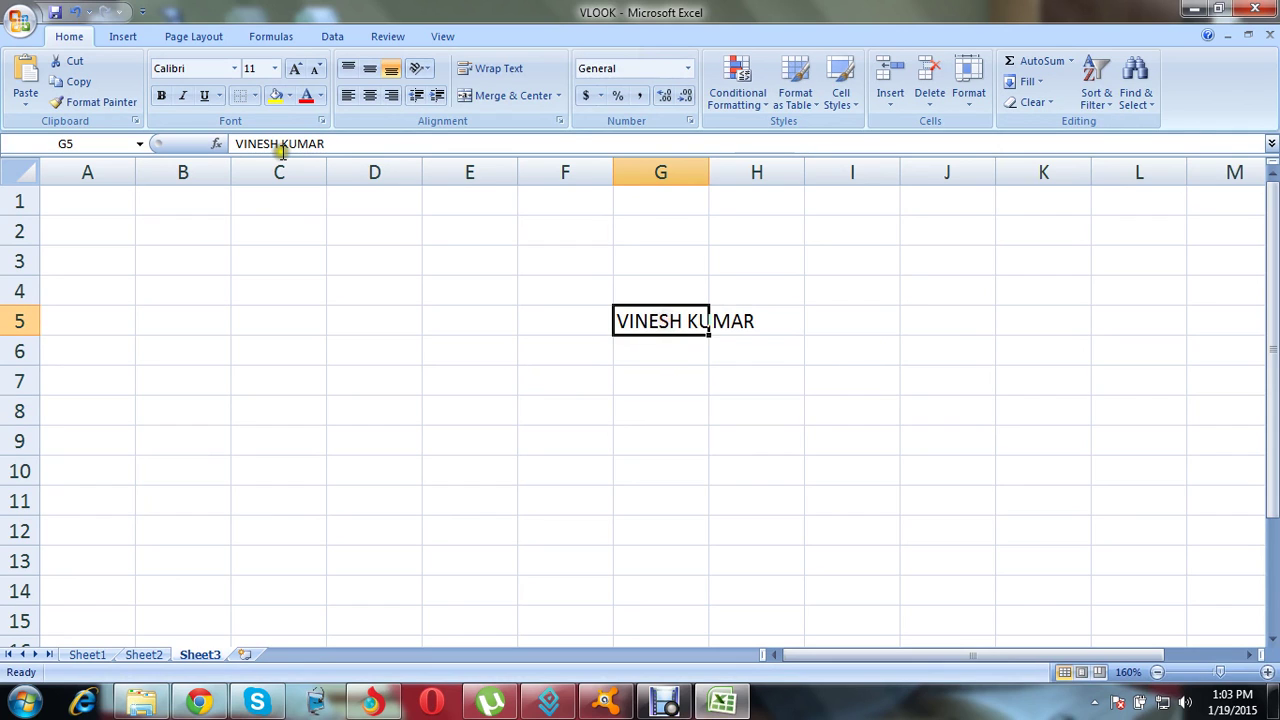
pyautogui.click(274, 69)
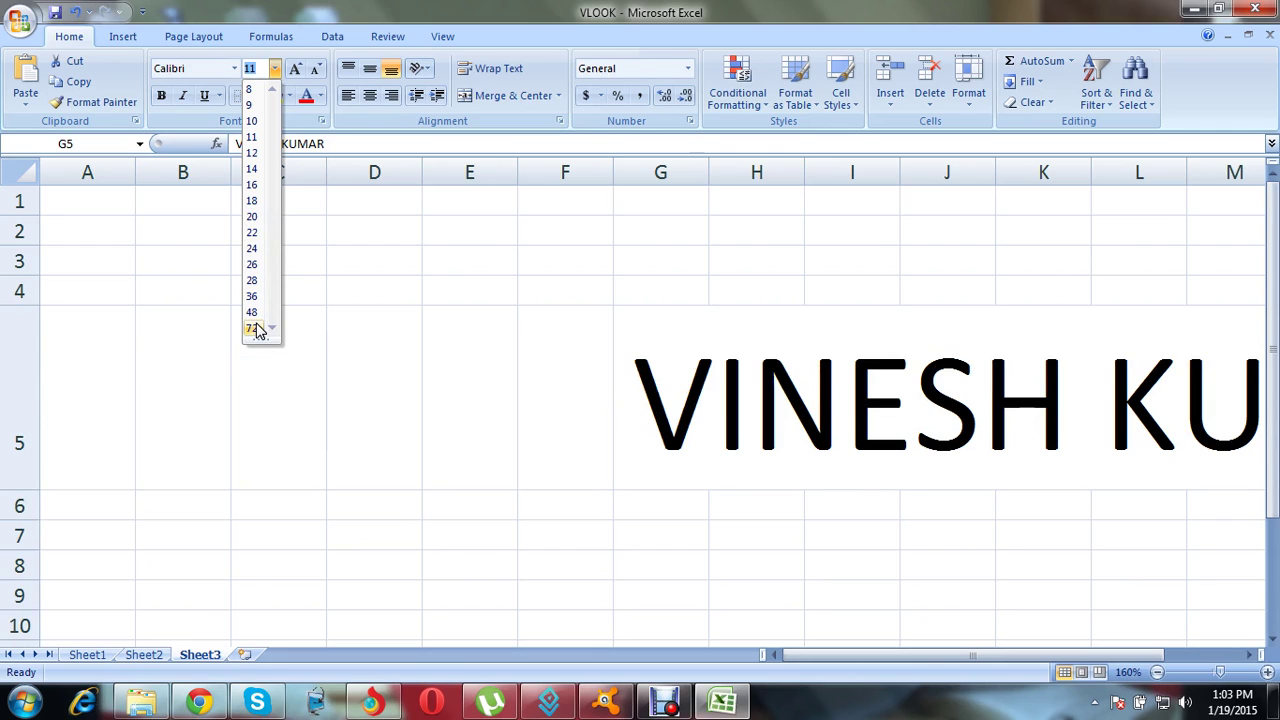
# Step: Enlarge the name in G5 to font size 100
pyautogui.click(405, 214)
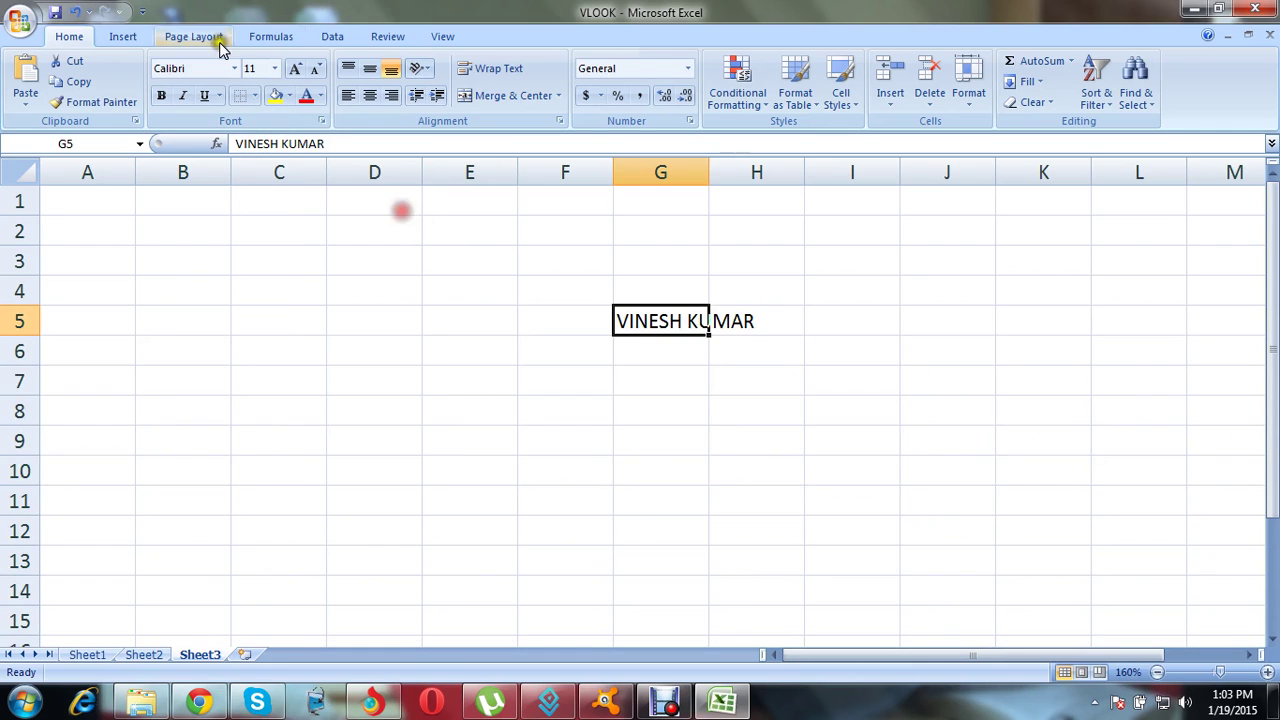
pyautogui.click(258, 67)
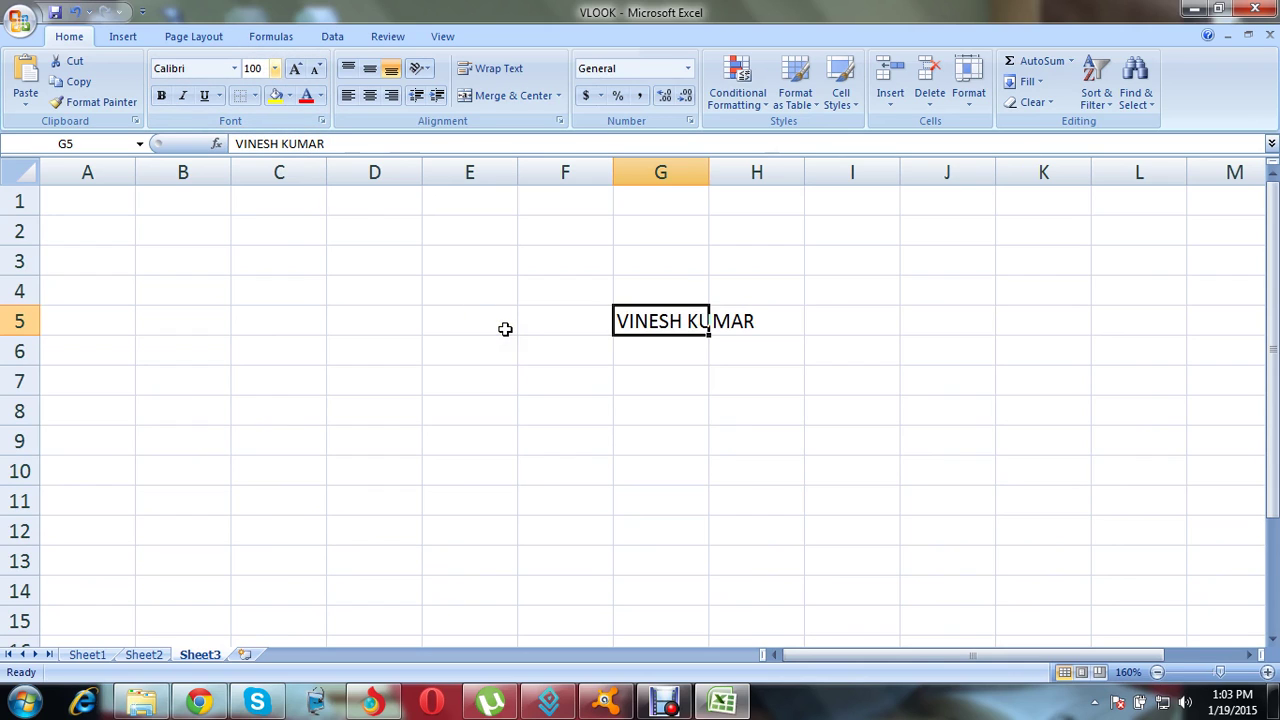
pyautogui.write('100')
pyautogui.press('Return')
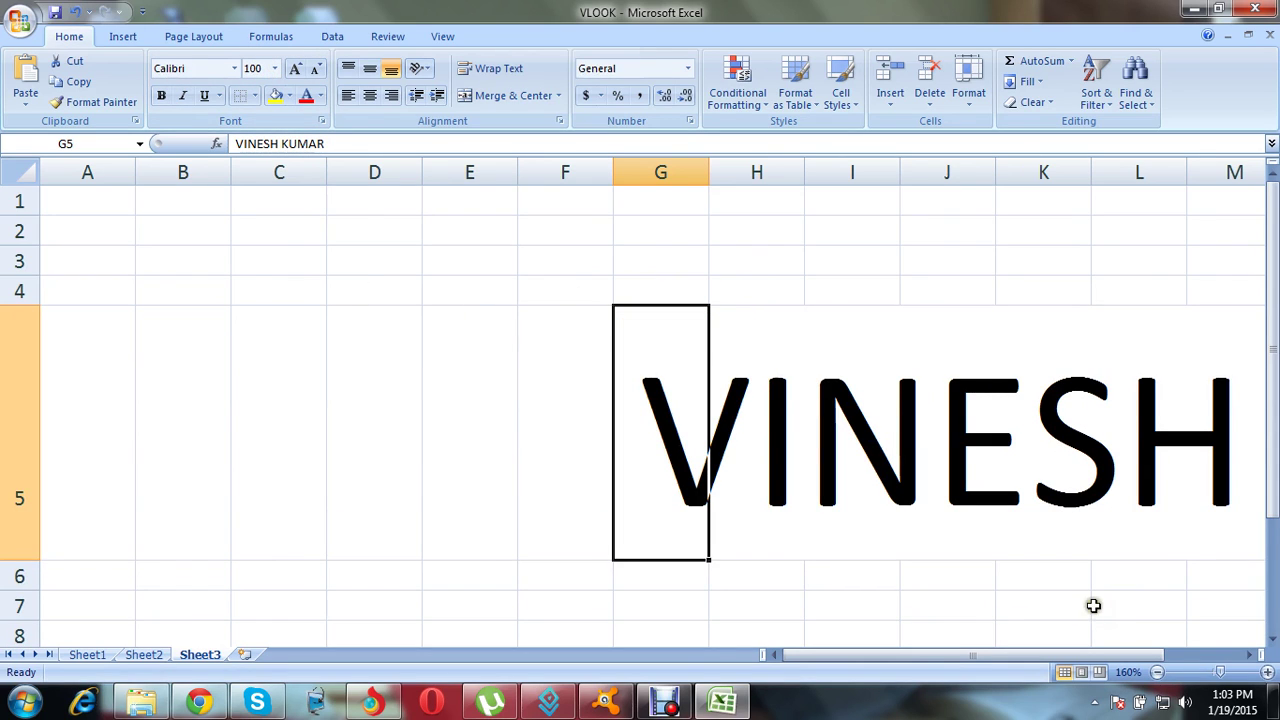
# Step: Look over the oversized text, then shrink the name in G5 to font size 10
pyautogui.scroll(1, 1091, 603)
pyautogui.moveTo(1091, 603); pyautogui.dragTo(1195, 660)
pyautogui.click(1249, 654)
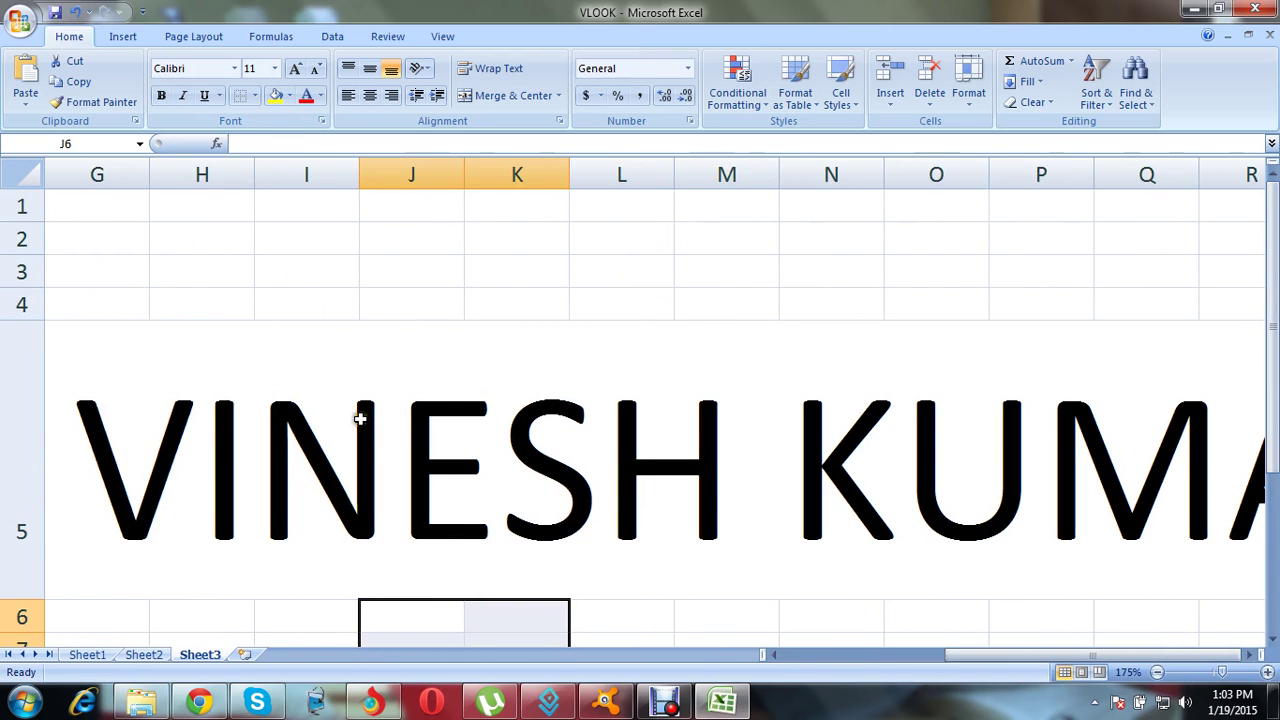
pyautogui.click(362, 417)
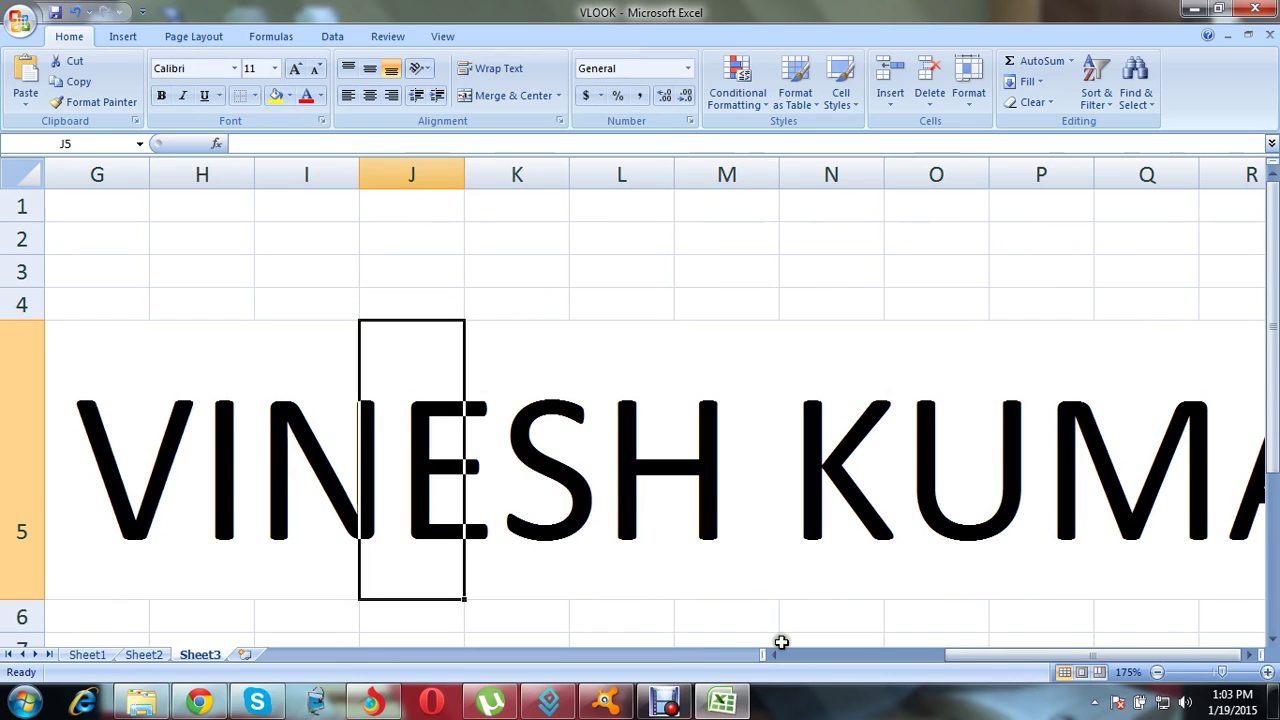
pyautogui.moveTo(772, 651); pyautogui.dragTo(771, 651)
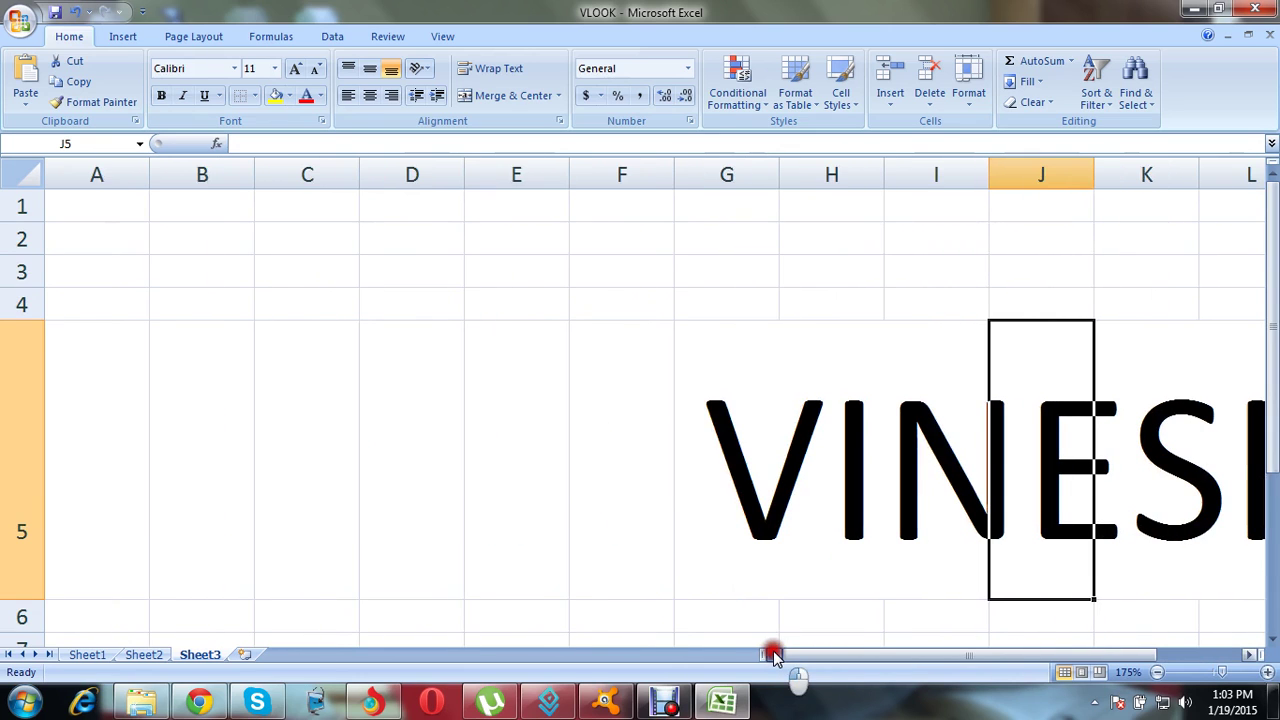
pyautogui.click(726, 430)
pyautogui.click(254, 68)
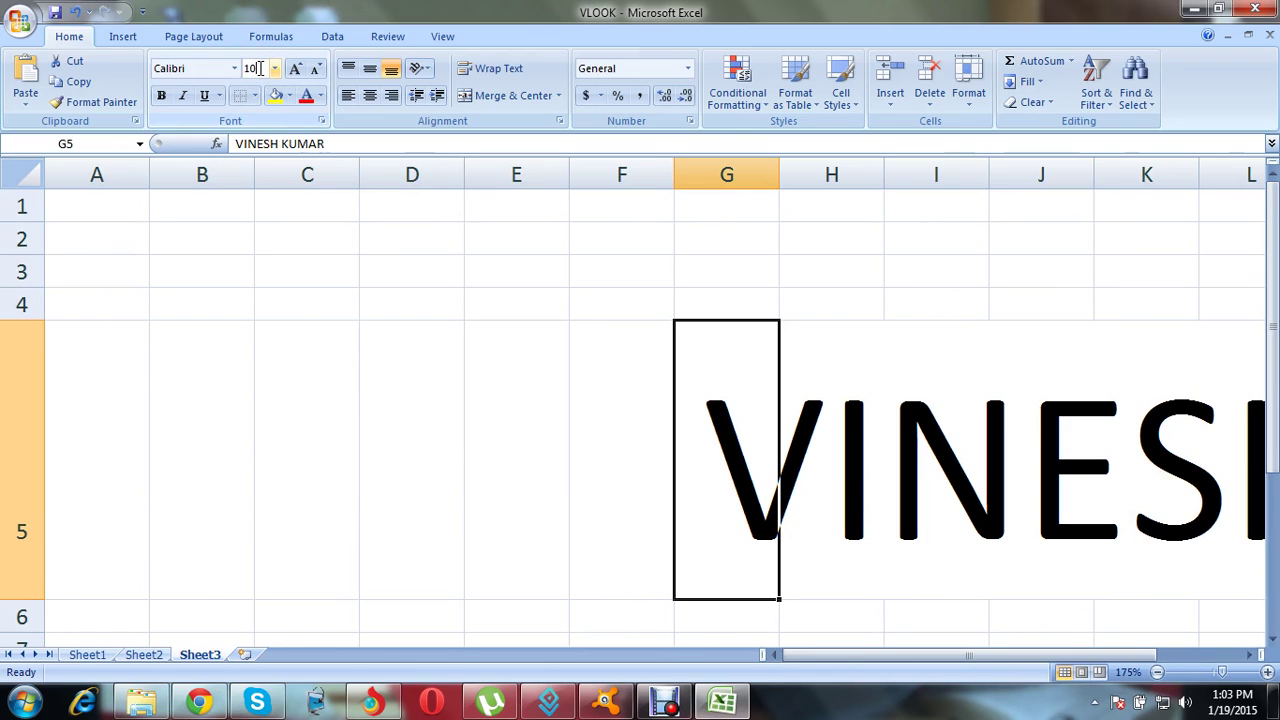
pyautogui.click(332, 239)
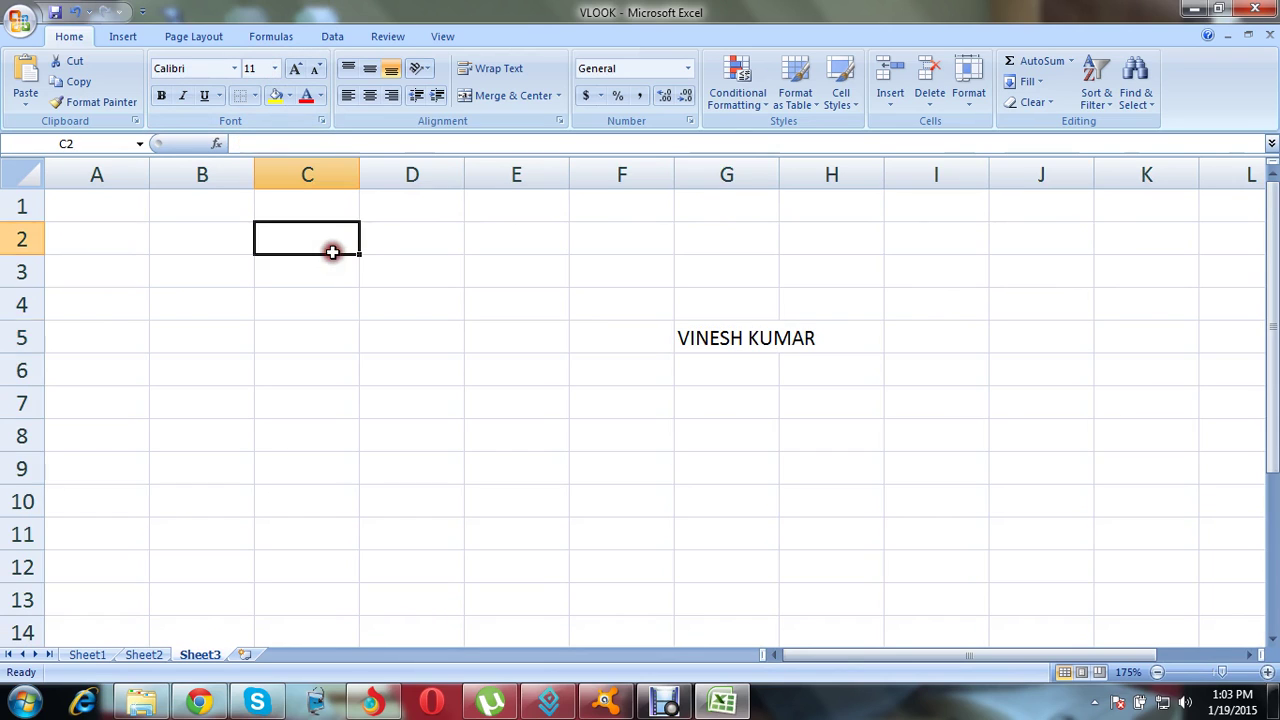
# Step: Set the name in G5 to the small font size 5
pyautogui.click(745, 340)
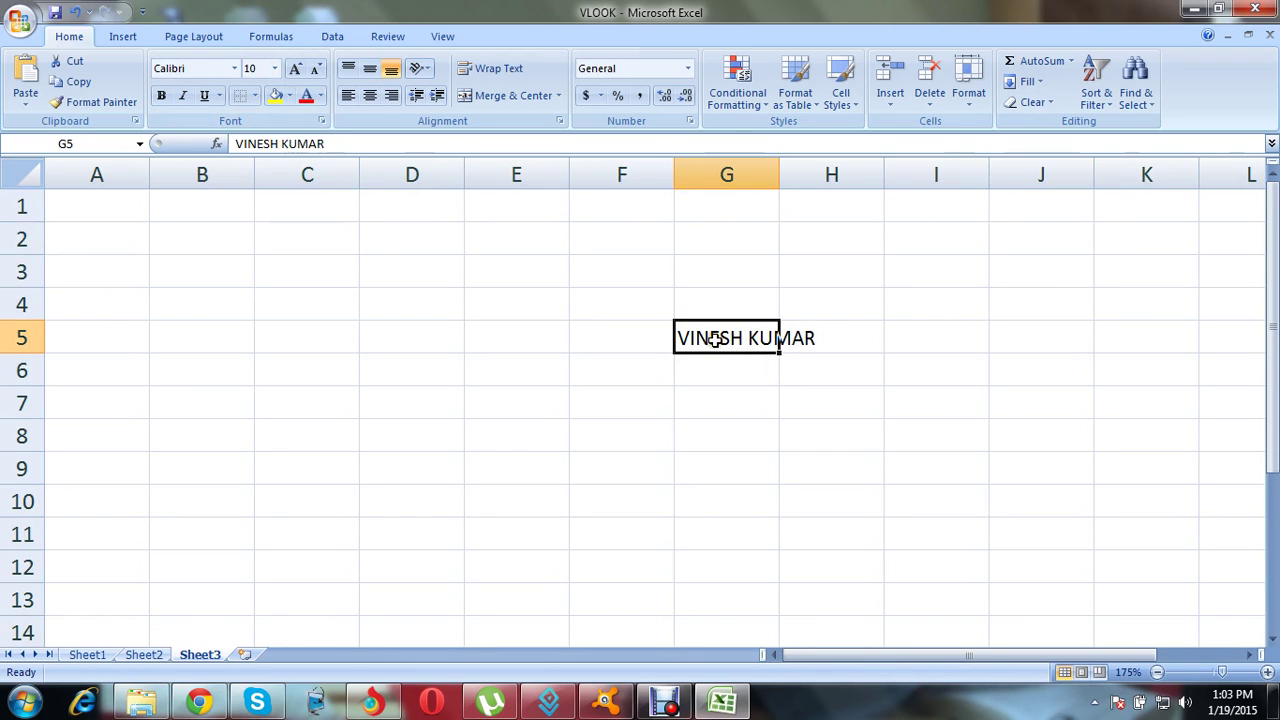
pyautogui.click(272, 70)
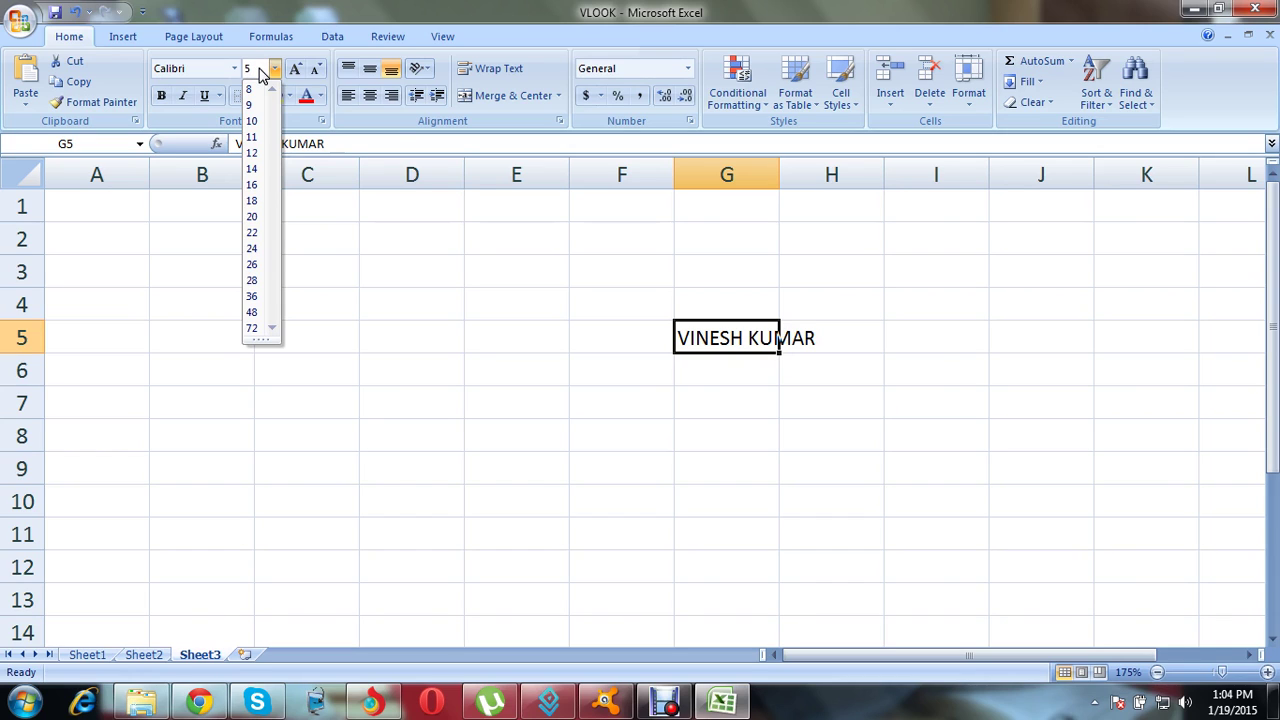
pyautogui.click(551, 277)
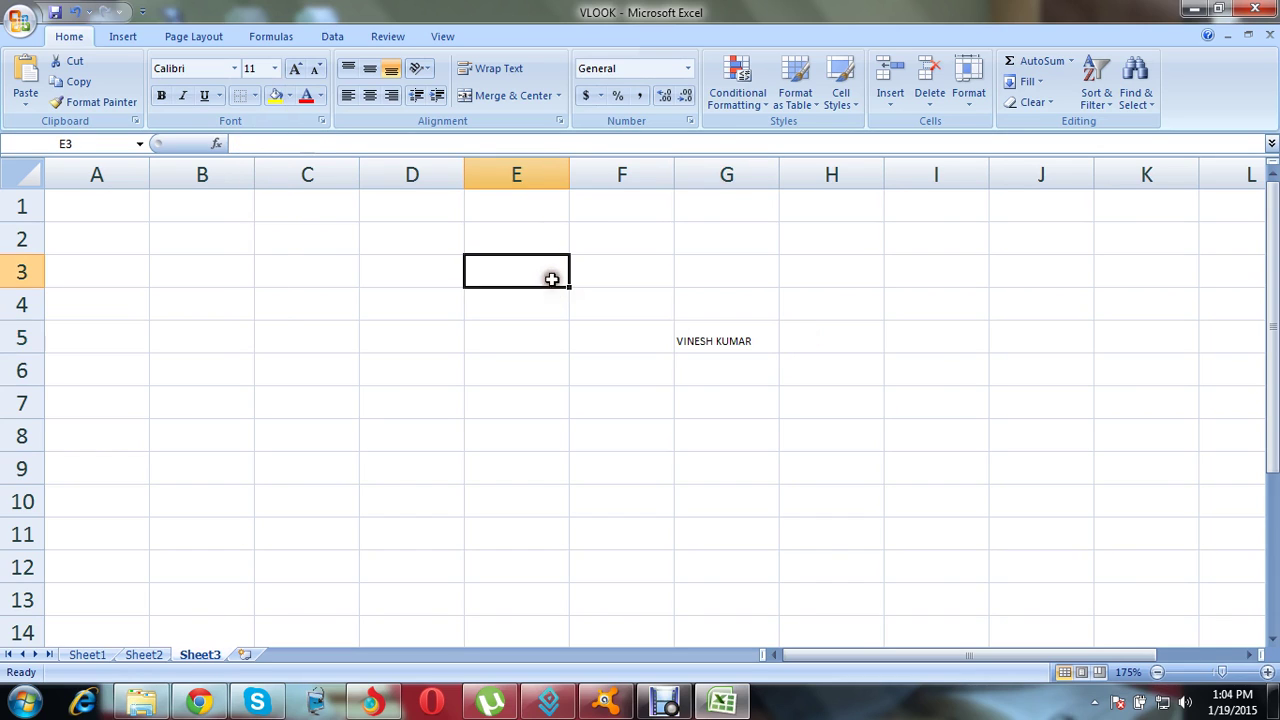
pyautogui.click(714, 343)
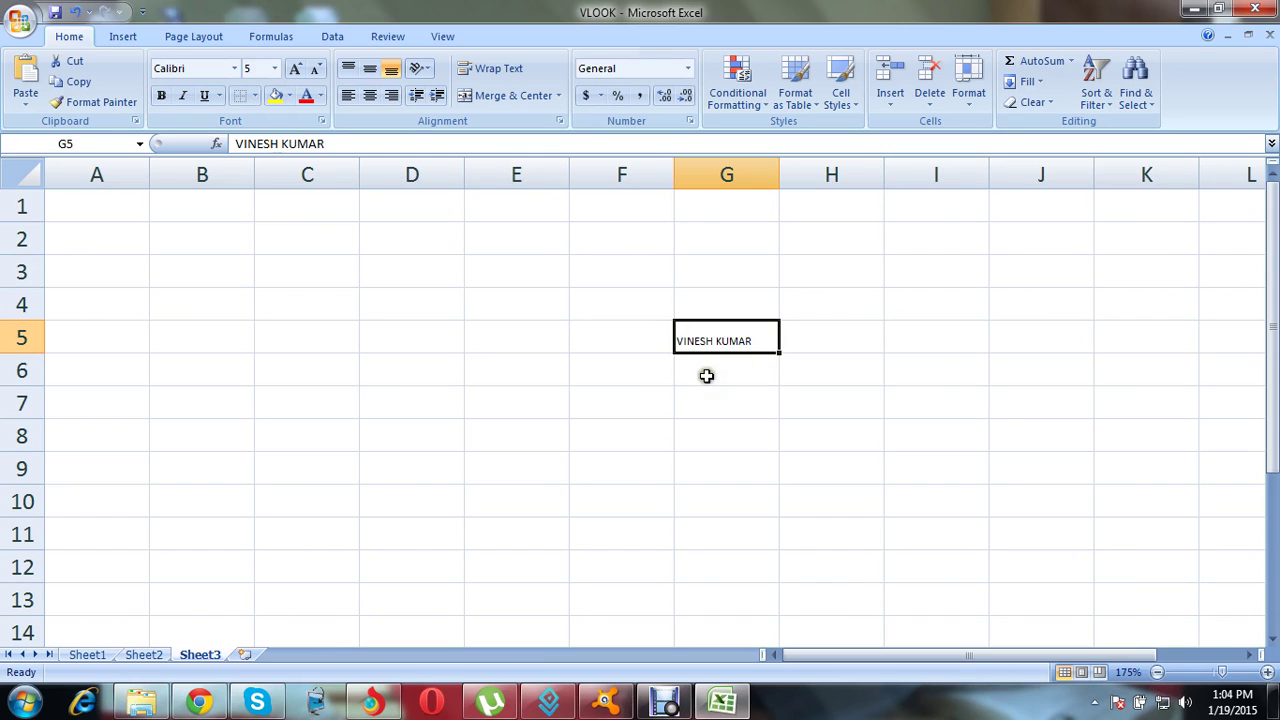
# Step: Choose font size 26 for the name in G5
pyautogui.click(700, 371)
pyautogui.click(703, 345)
pyautogui.click(699, 390)
pyautogui.click(701, 338)
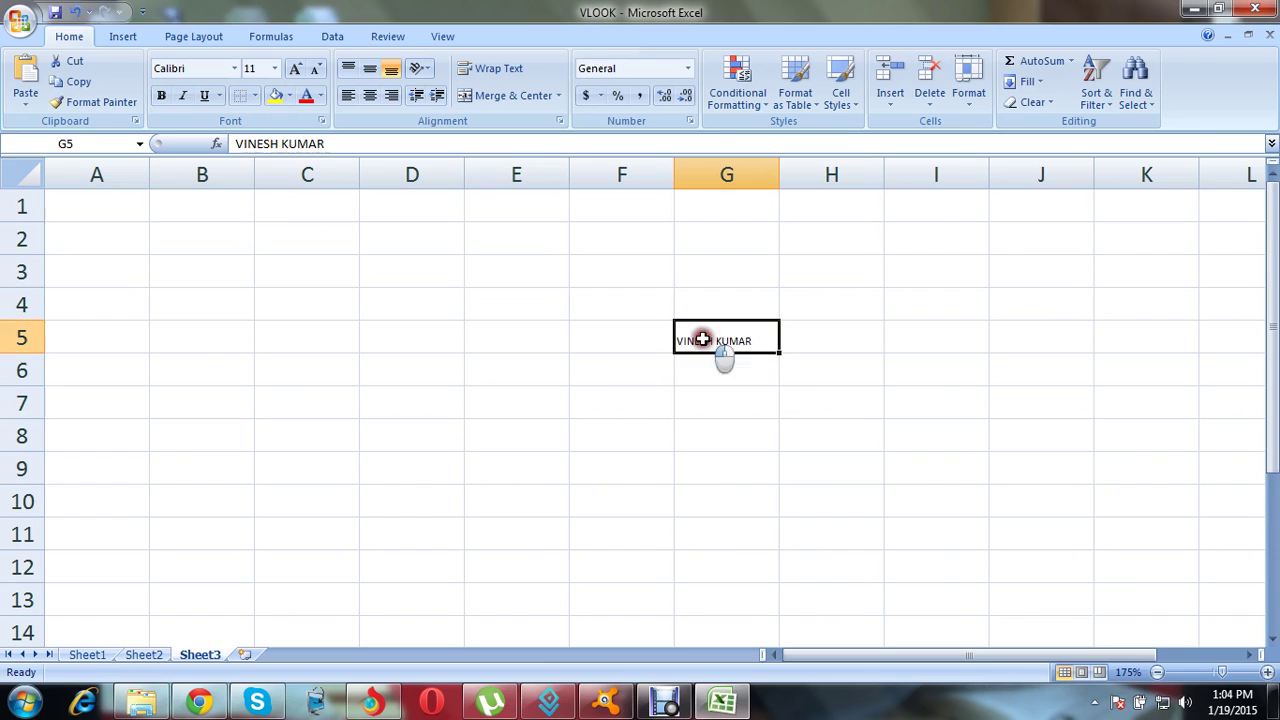
pyautogui.click(275, 70)
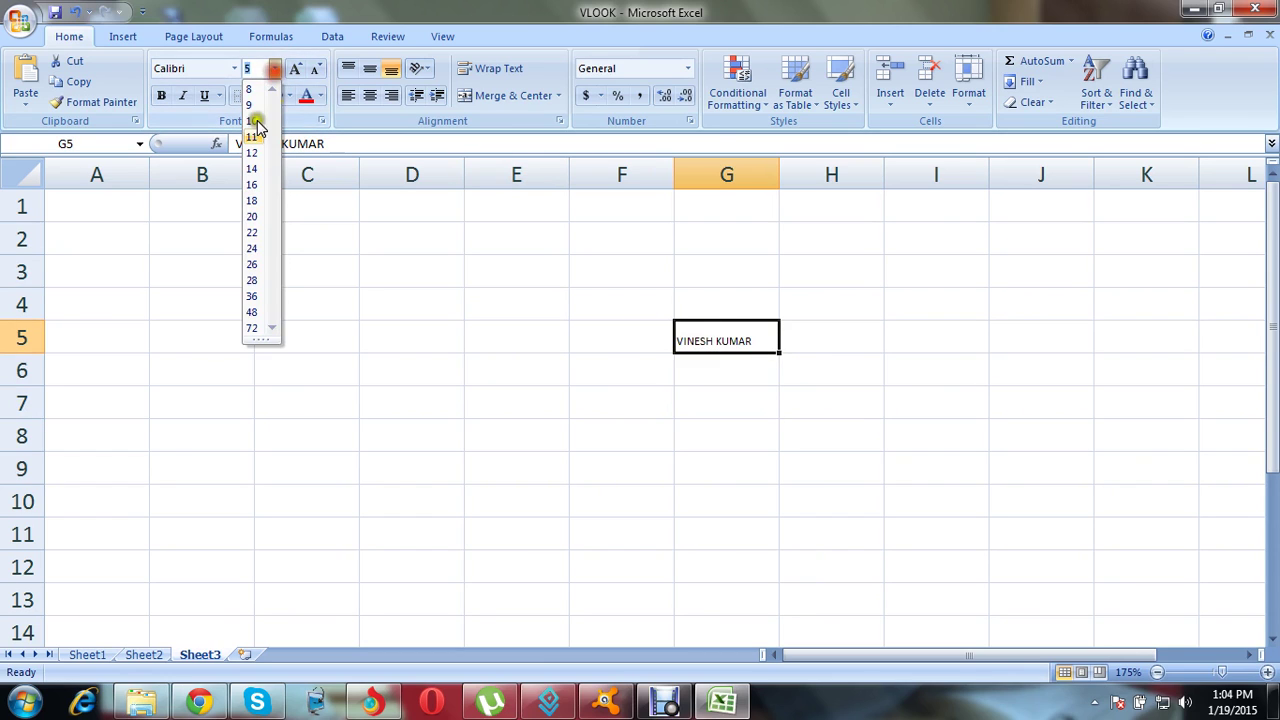
pyautogui.click(253, 265)
pyautogui.click(629, 431)
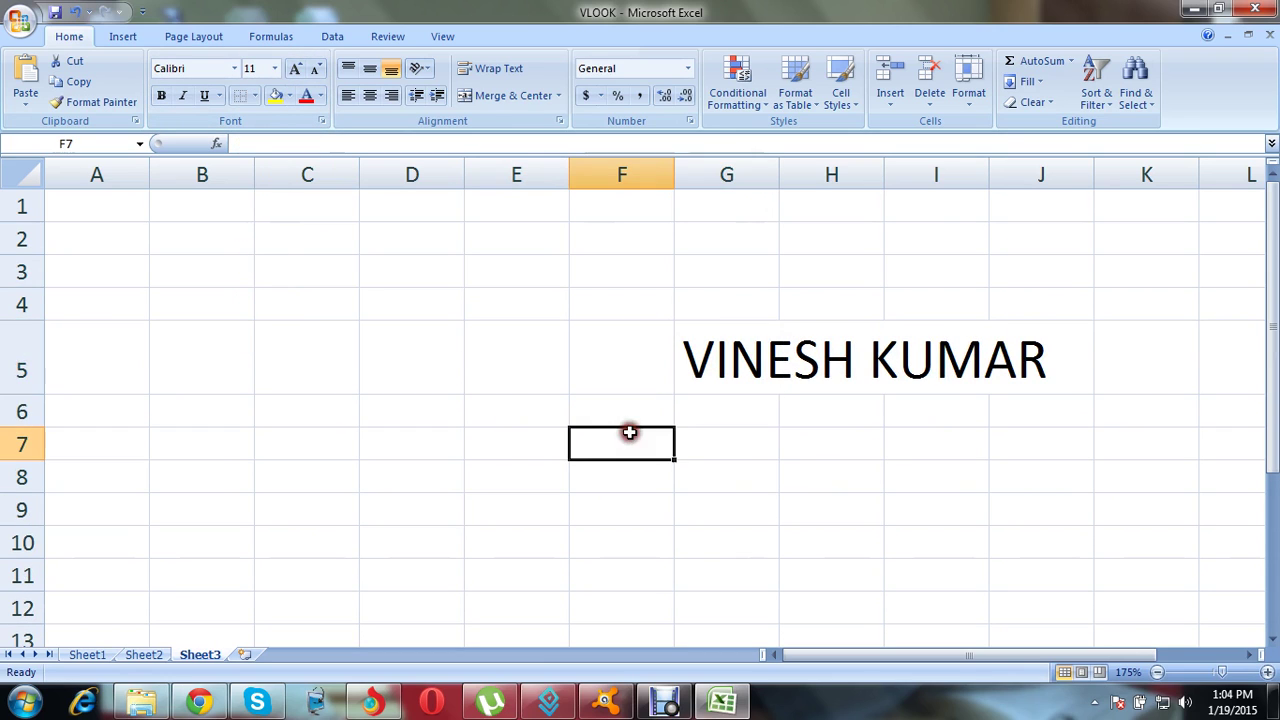
pyautogui.click(731, 334)
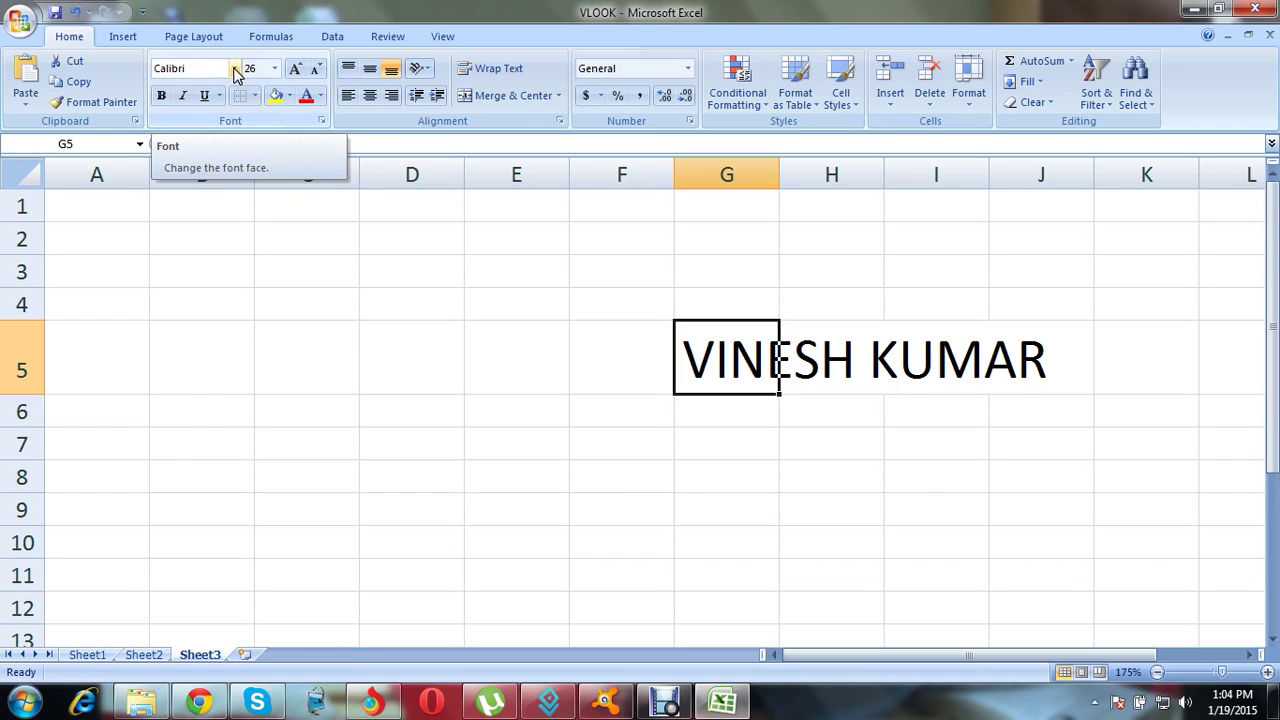
# Step: Switch the name in G5 to the Century font
pyautogui.click(236, 74)
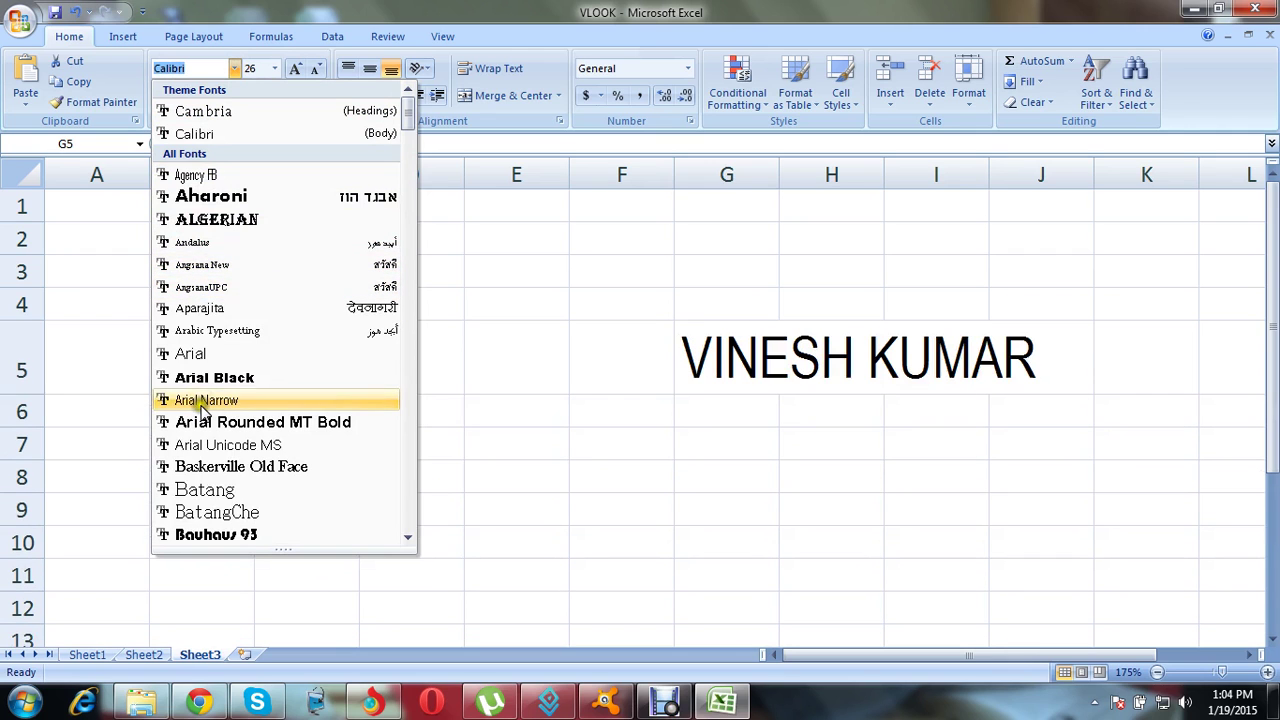
pyautogui.click(408, 537)
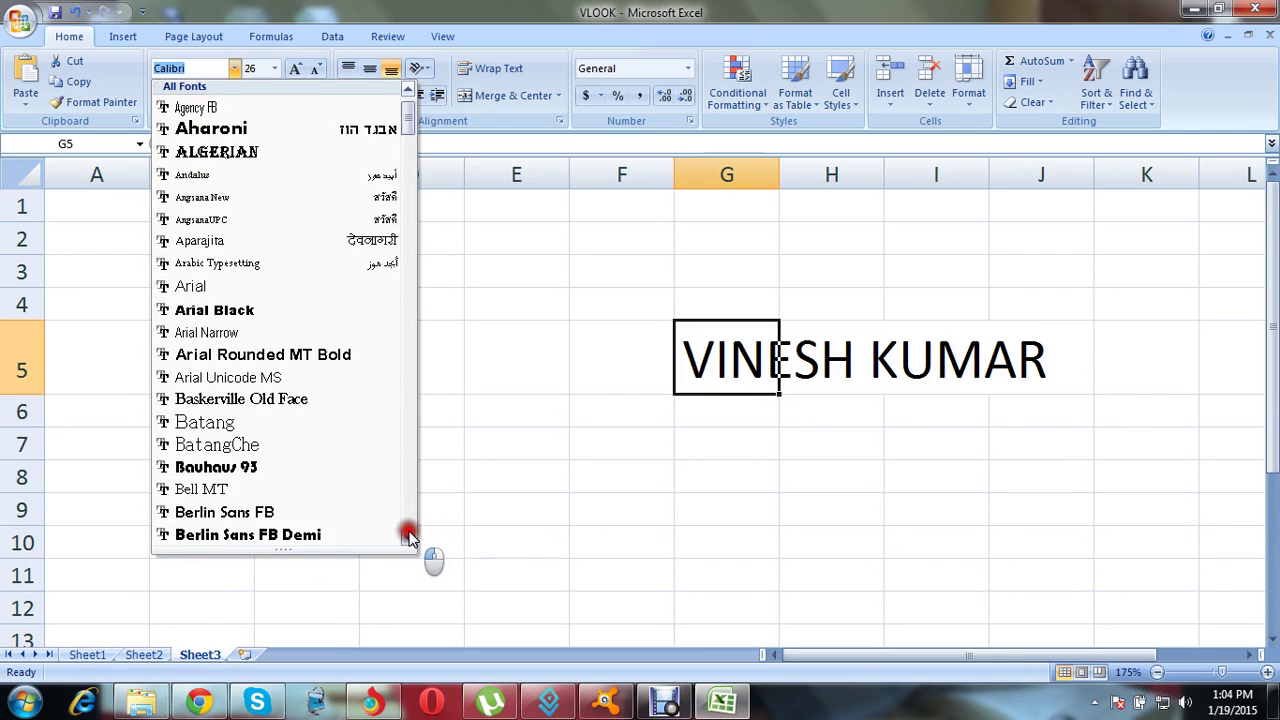
pyautogui.moveTo(408, 537); pyautogui.dragTo(408, 537)
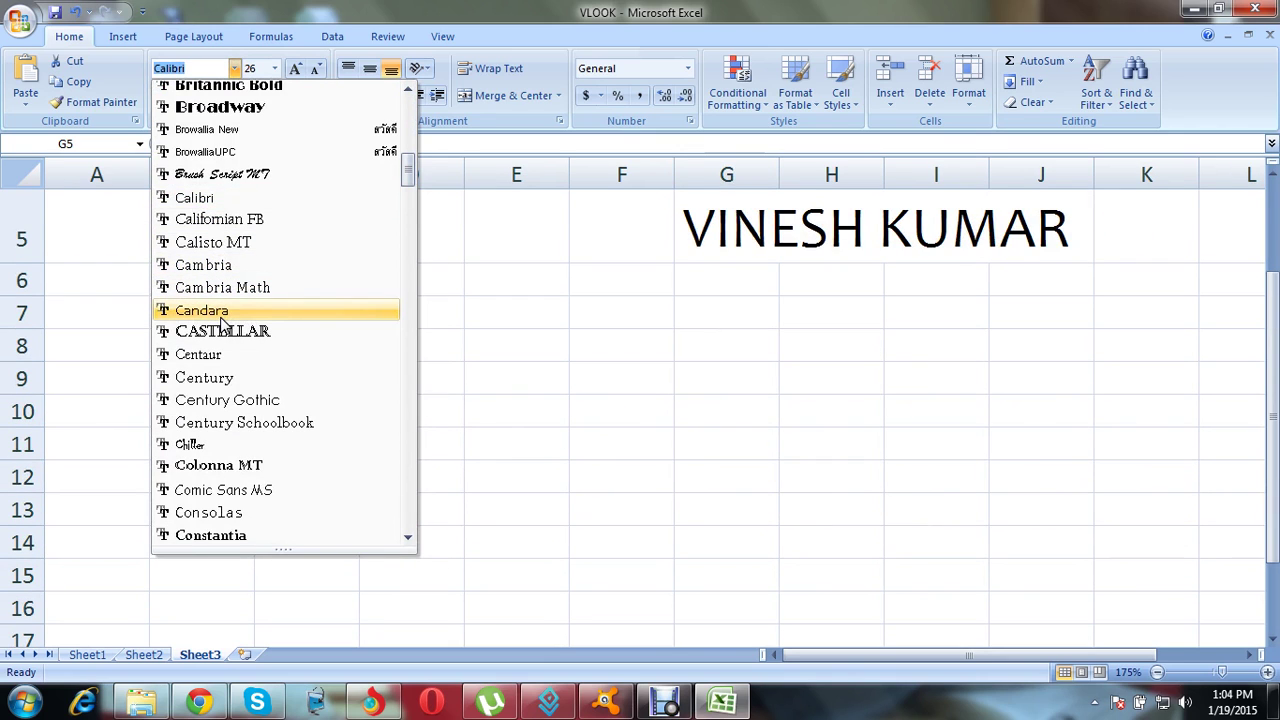
pyautogui.click(225, 382)
# Step: Reselect G5 and make the Century name bold
pyautogui.click(574, 337)
pyautogui.click(806, 337)
pyautogui.click(731, 225)
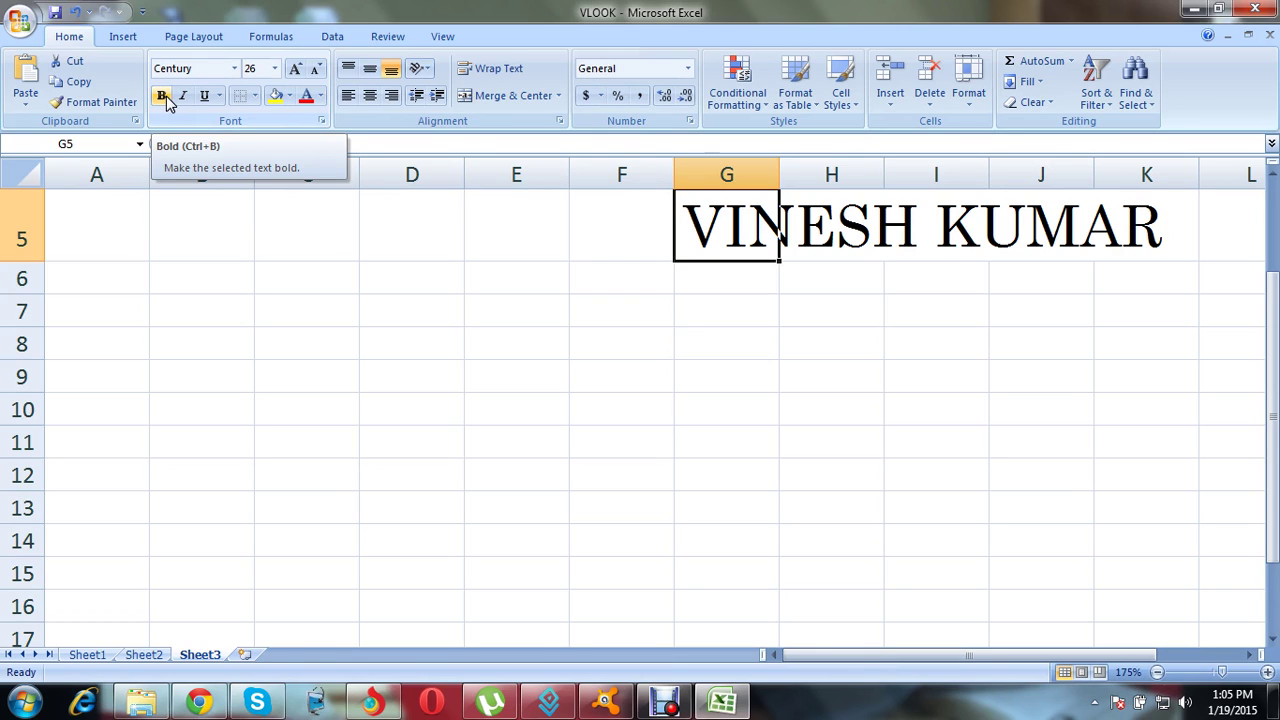
pyautogui.click(166, 99)
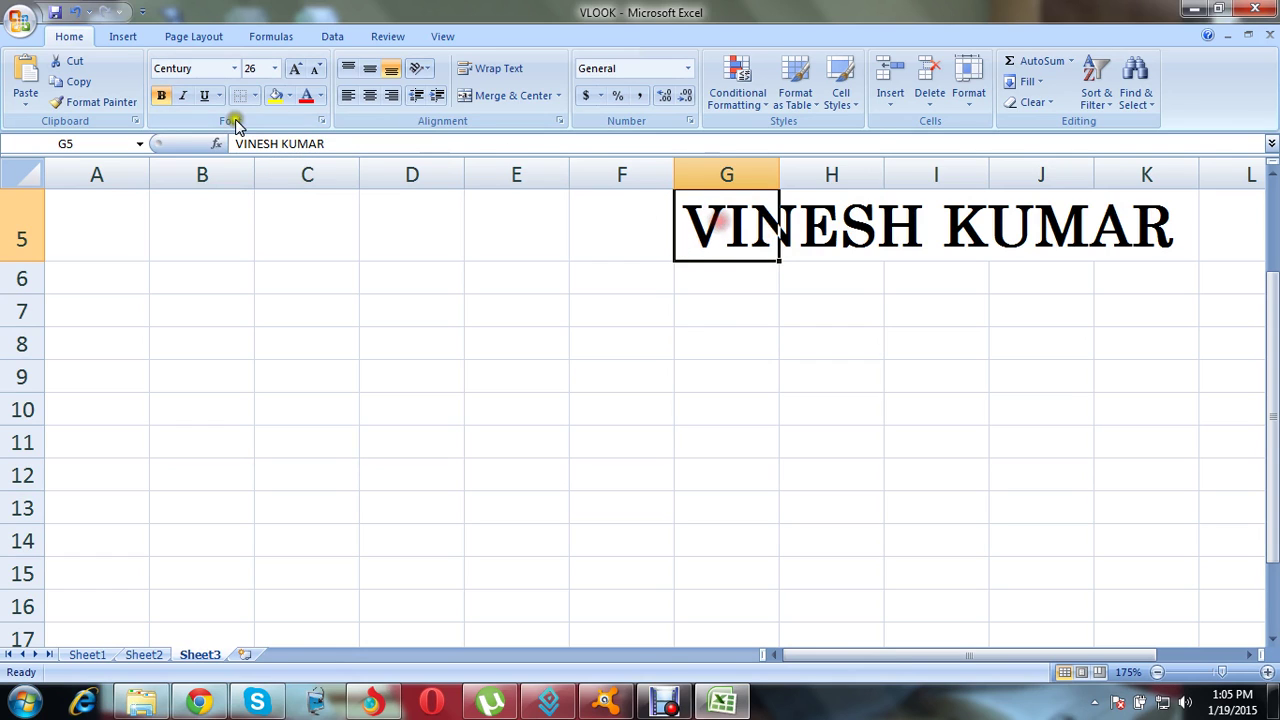
# Step: Remove bold from the name and drag column G wider, to about width 40
pyautogui.click(166, 99)
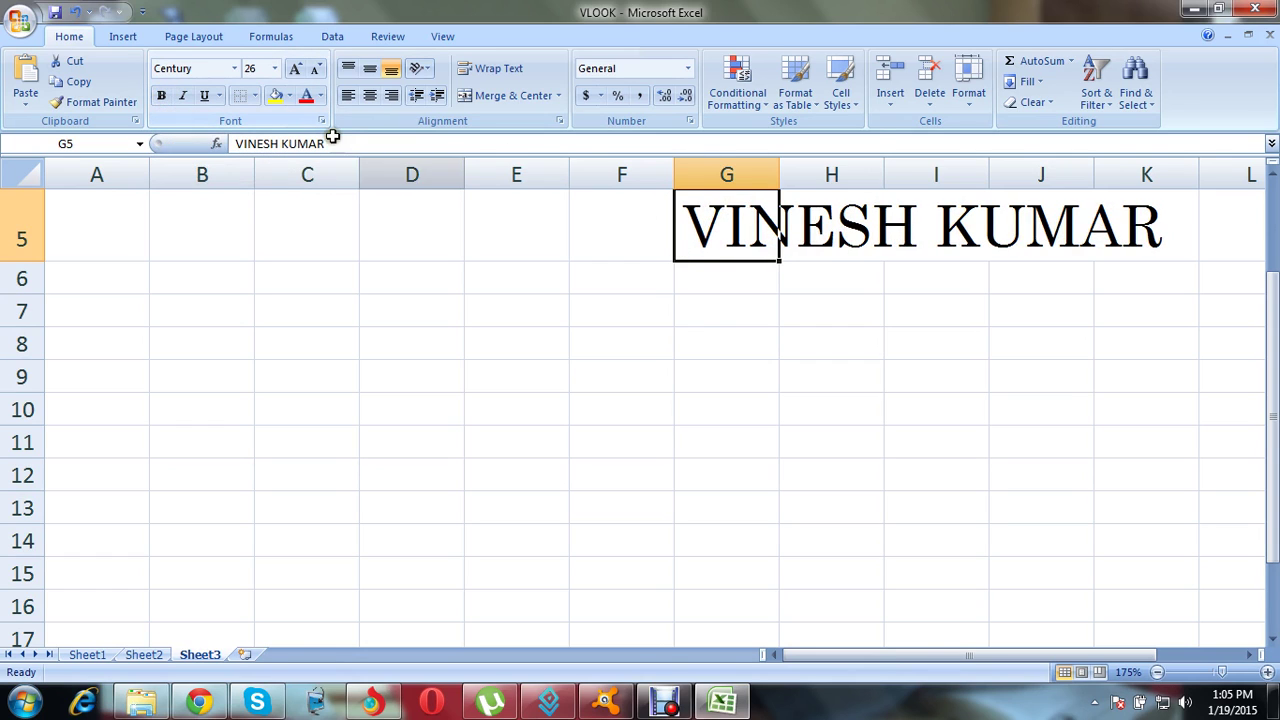
pyautogui.click(1272, 176)
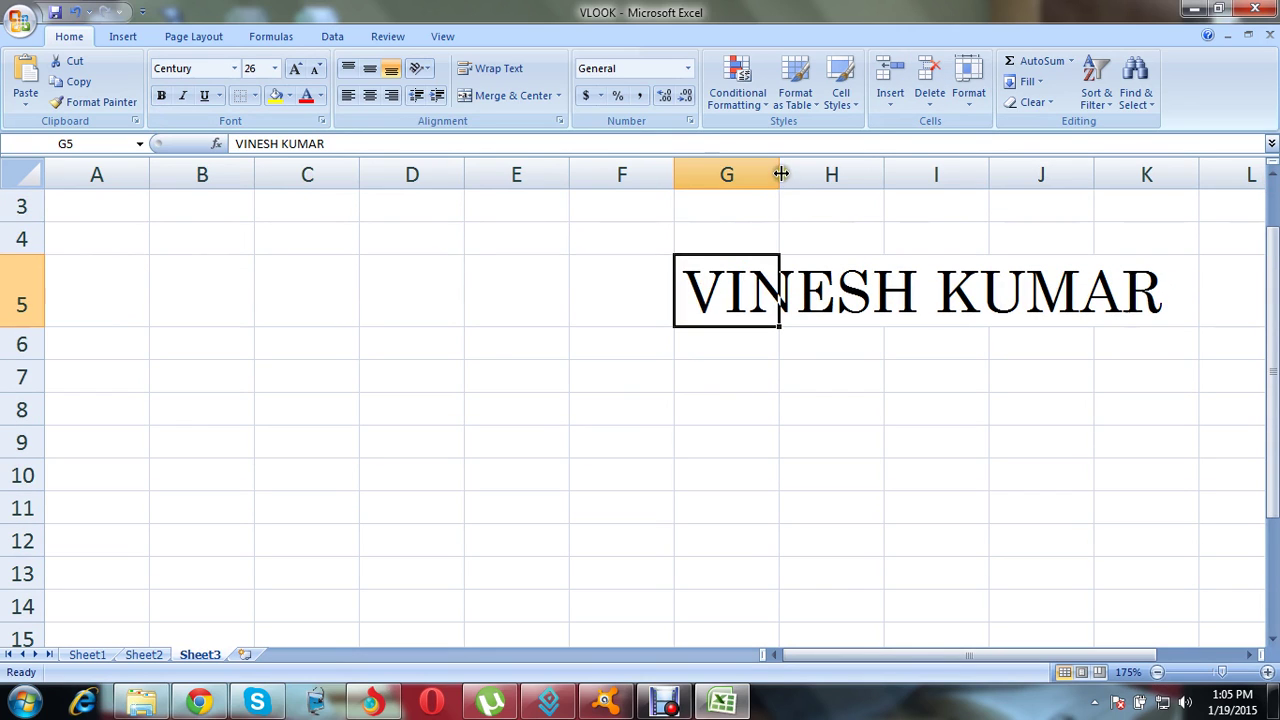
pyautogui.moveTo(778, 177); pyautogui.dragTo(1166, 237)
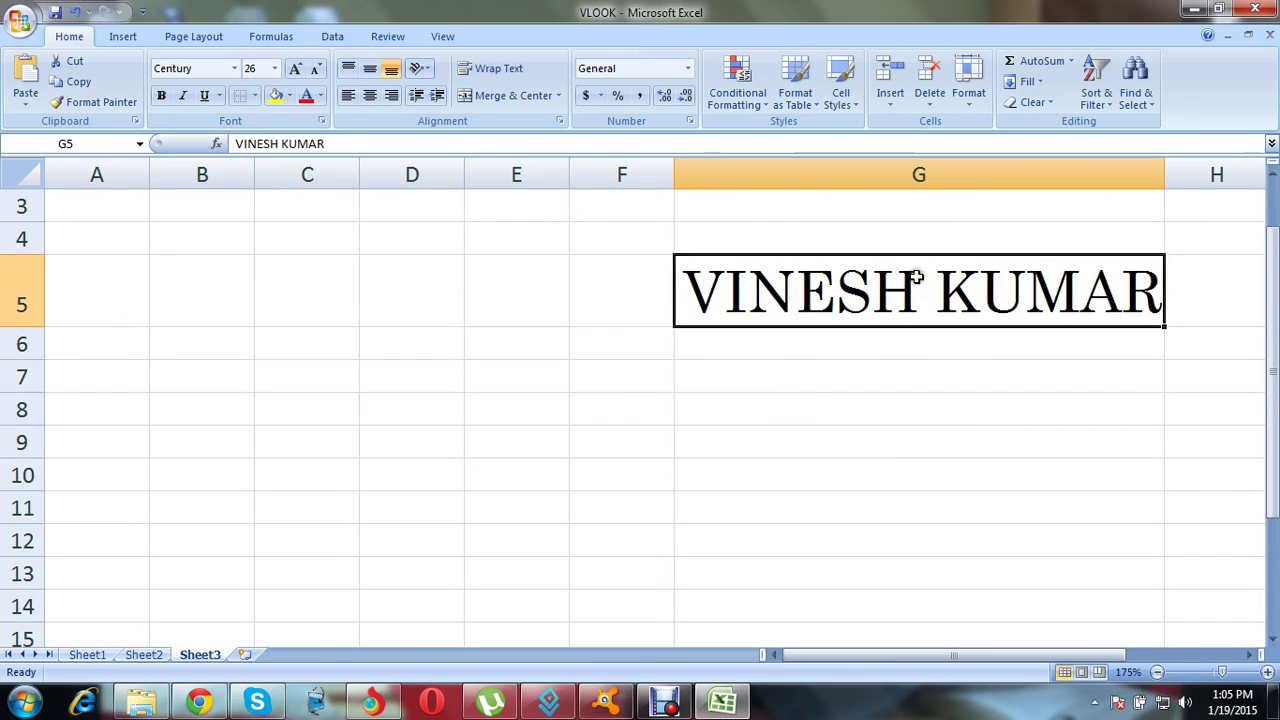
# Step: Widen column G slightly more, leaving the name upright after toggling italic
pyautogui.click(186, 96)
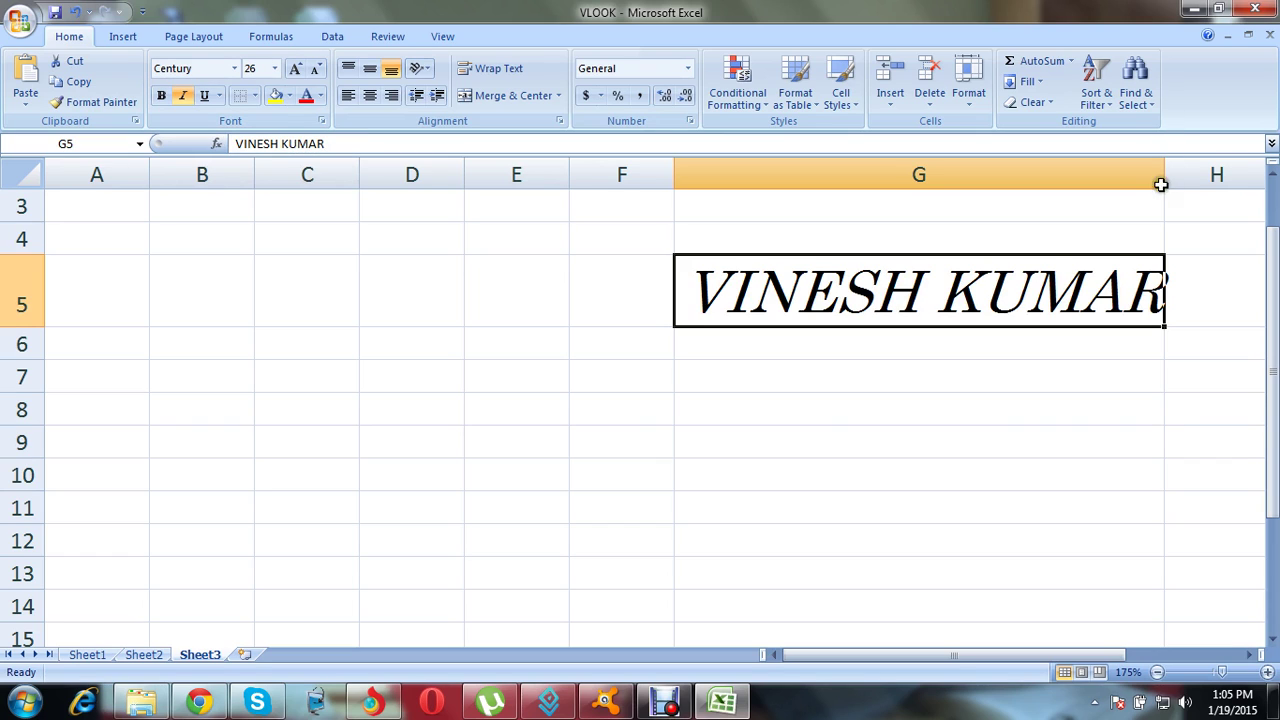
pyautogui.moveTo(1164, 174); pyautogui.dragTo(1206, 174)
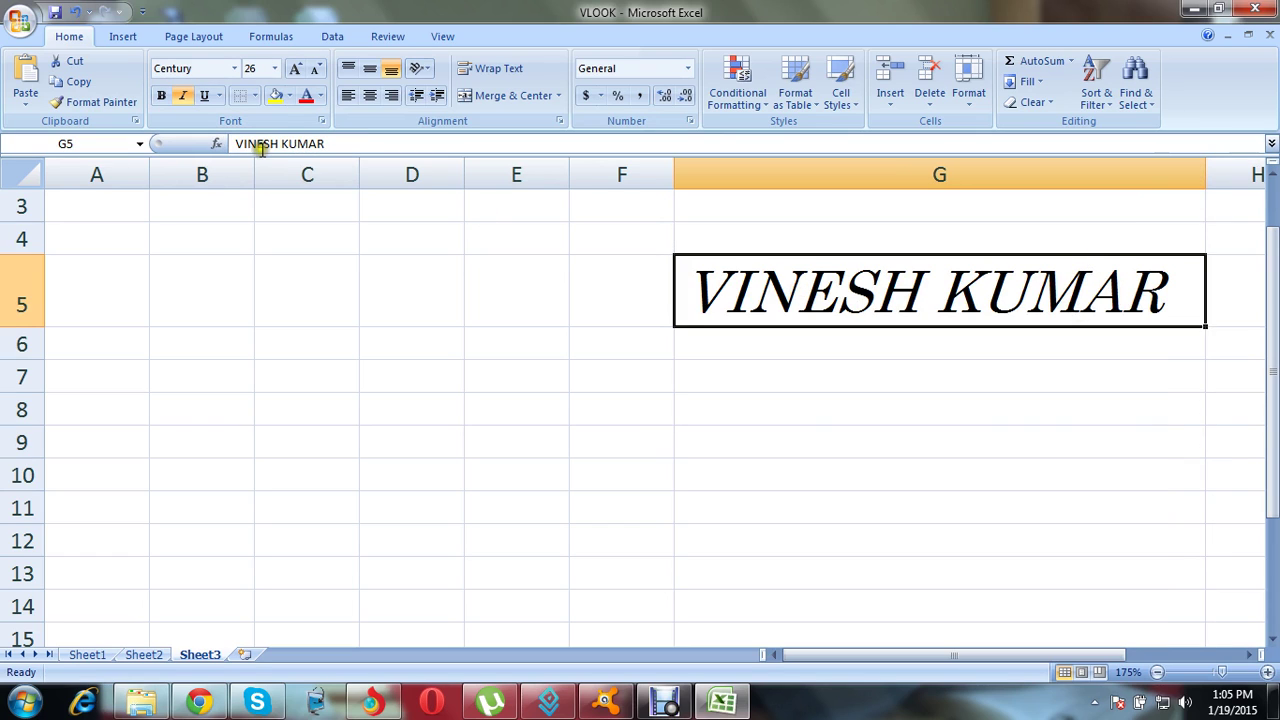
pyautogui.click(185, 95)
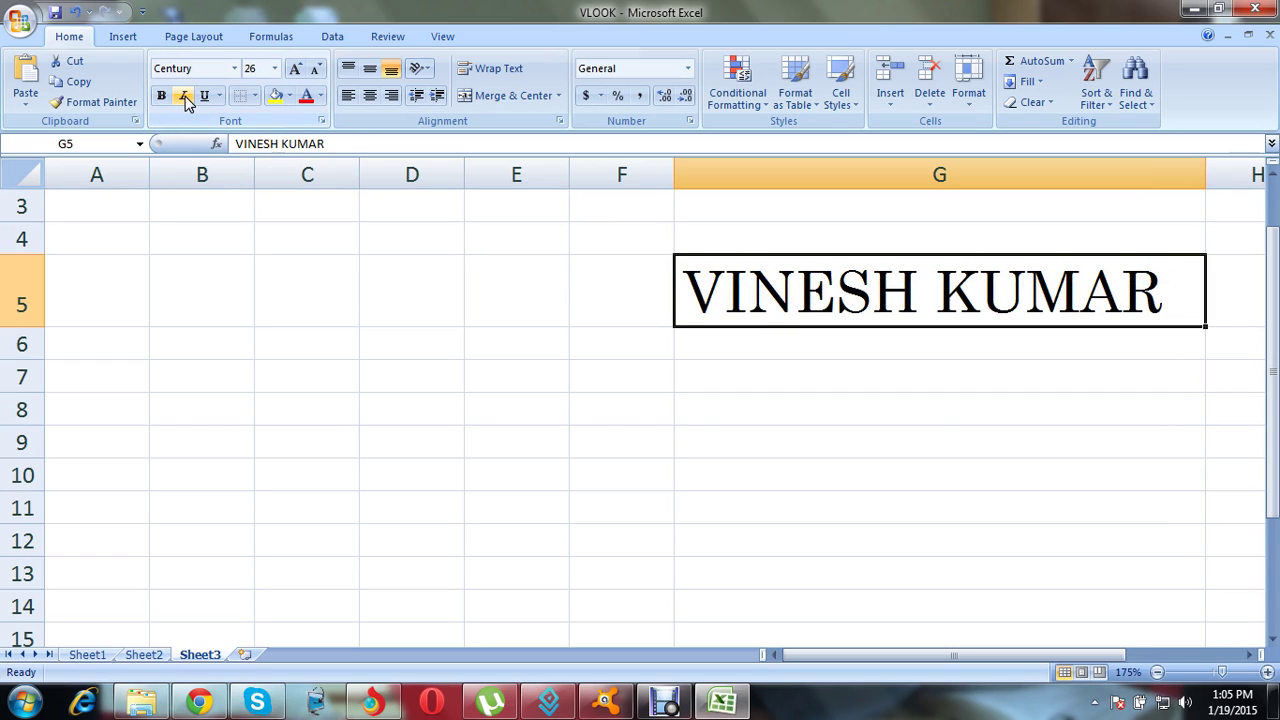
pyautogui.click(185, 95)
pyautogui.click(185, 95)
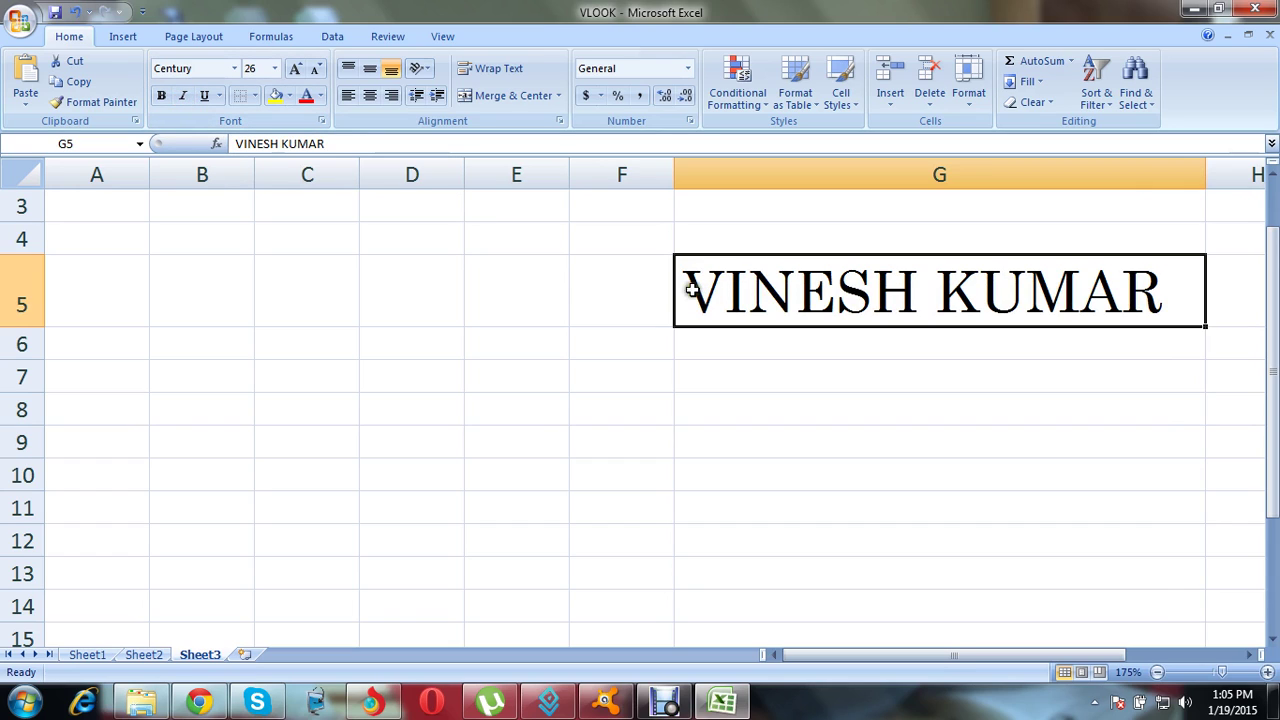
# Step: Drag row 5 taller, leaving the name in G5 without underline
pyautogui.click(206, 97)
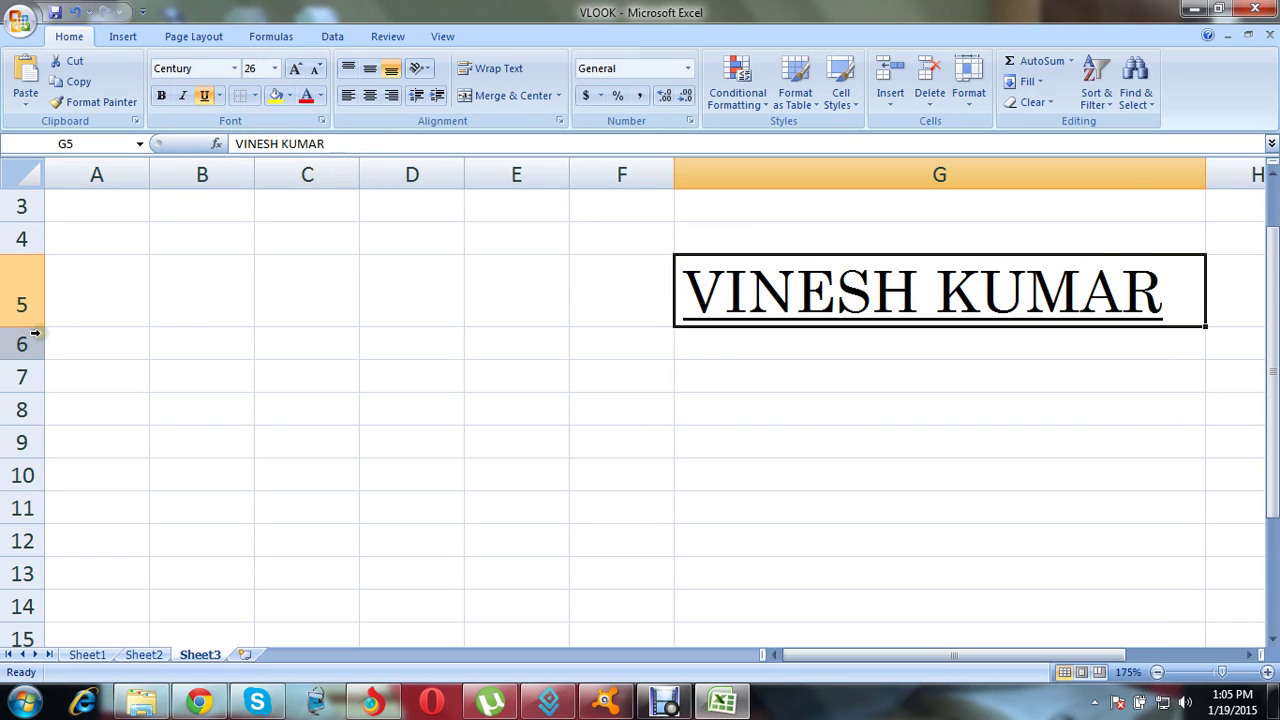
pyautogui.moveTo(30, 332)
pyautogui.mouseDown()
pyautogui.moveTo(40, 323)
pyautogui.moveTo(43, 350)
pyautogui.mouseUp()
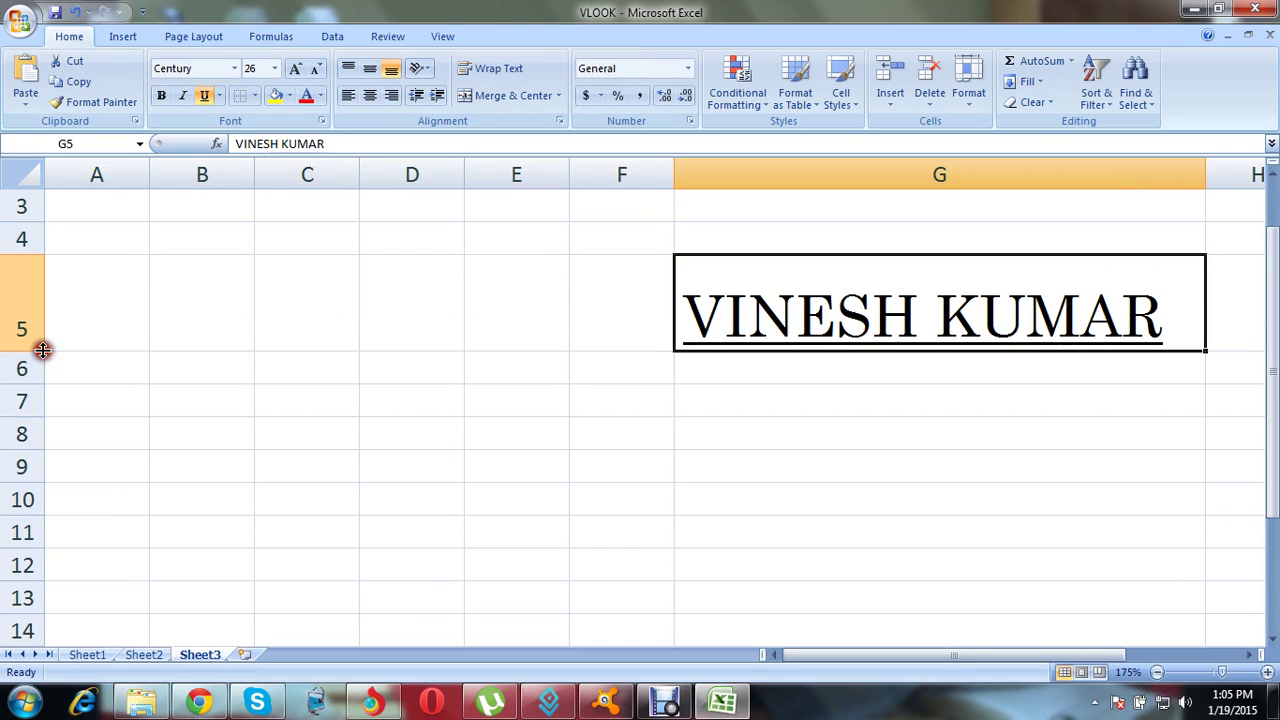
pyautogui.click(206, 96)
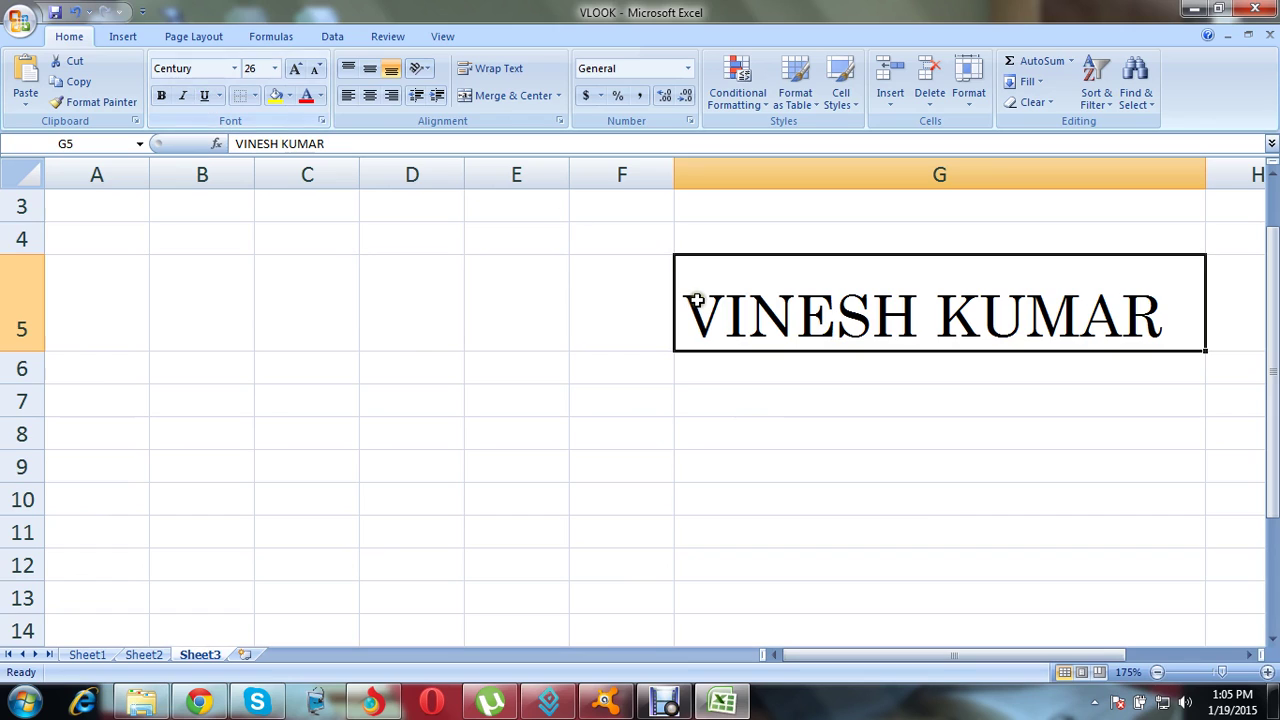
# Step: Check the taller row by selecting cells G6, G7, G8 and back to G5
pyautogui.click(760, 374)
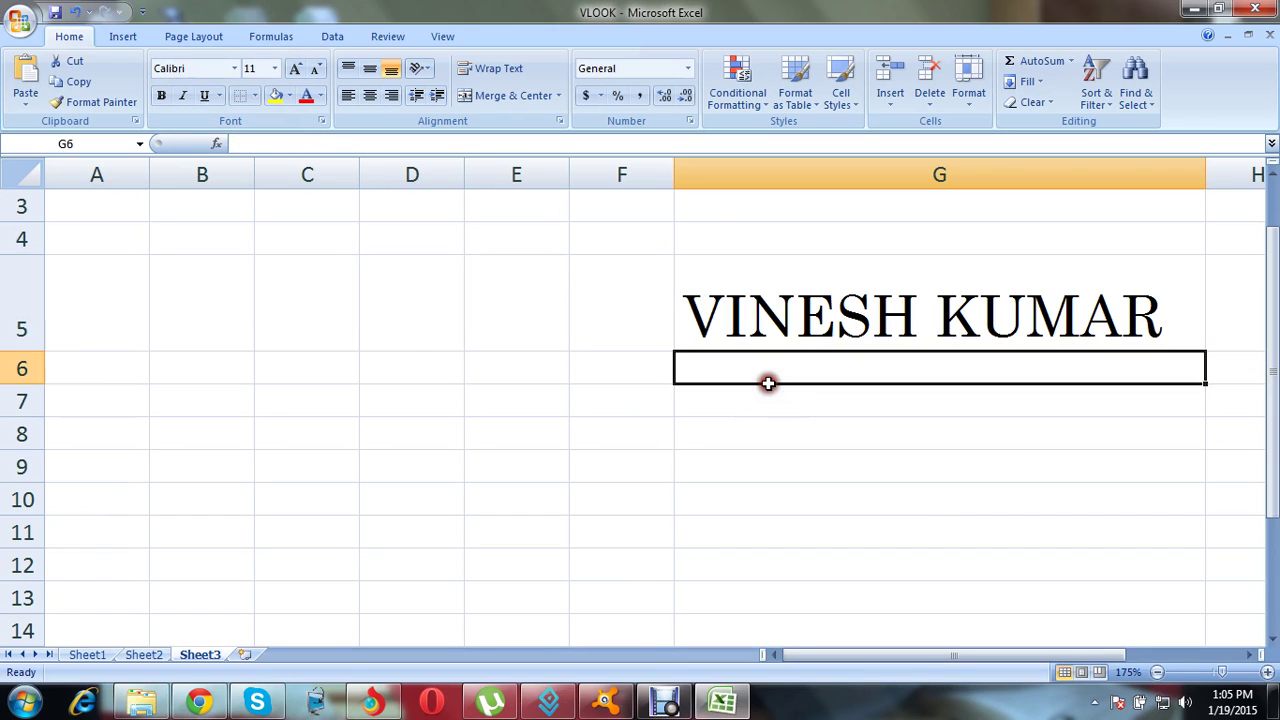
pyautogui.click(775, 288)
pyautogui.click(743, 412)
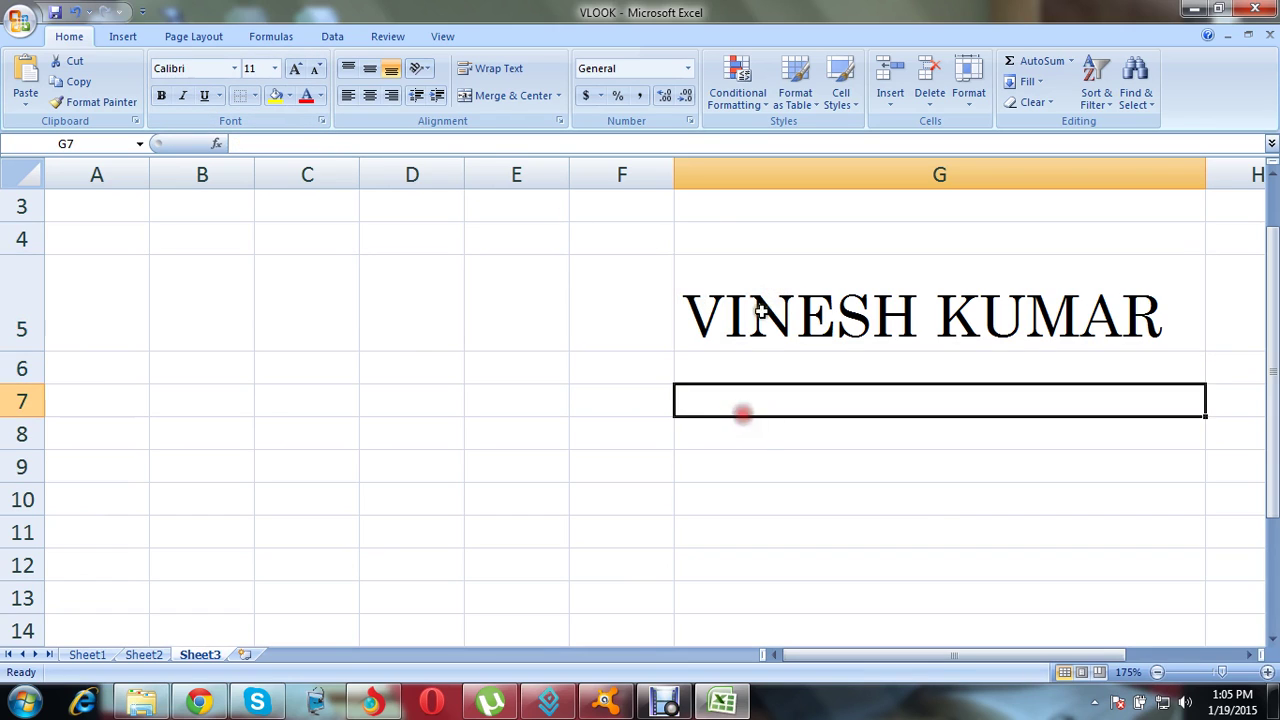
pyautogui.click(764, 310)
pyautogui.click(771, 398)
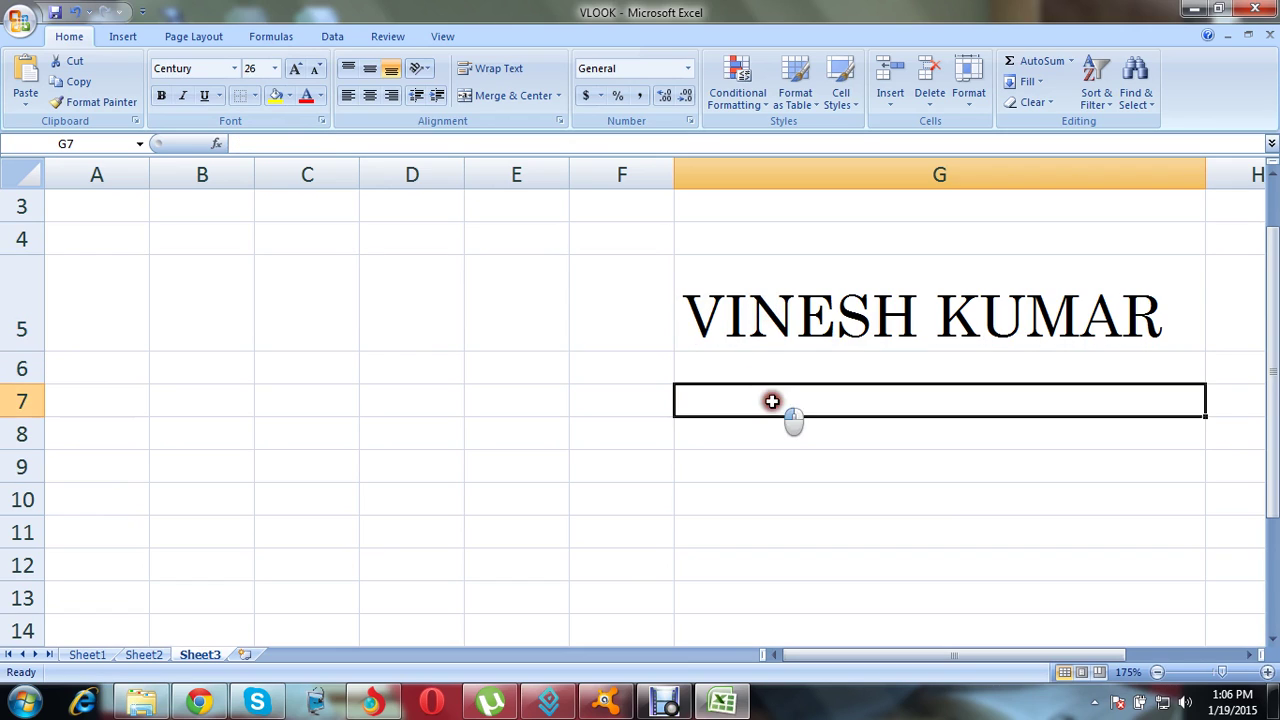
pyautogui.click(751, 296)
pyautogui.click(782, 430)
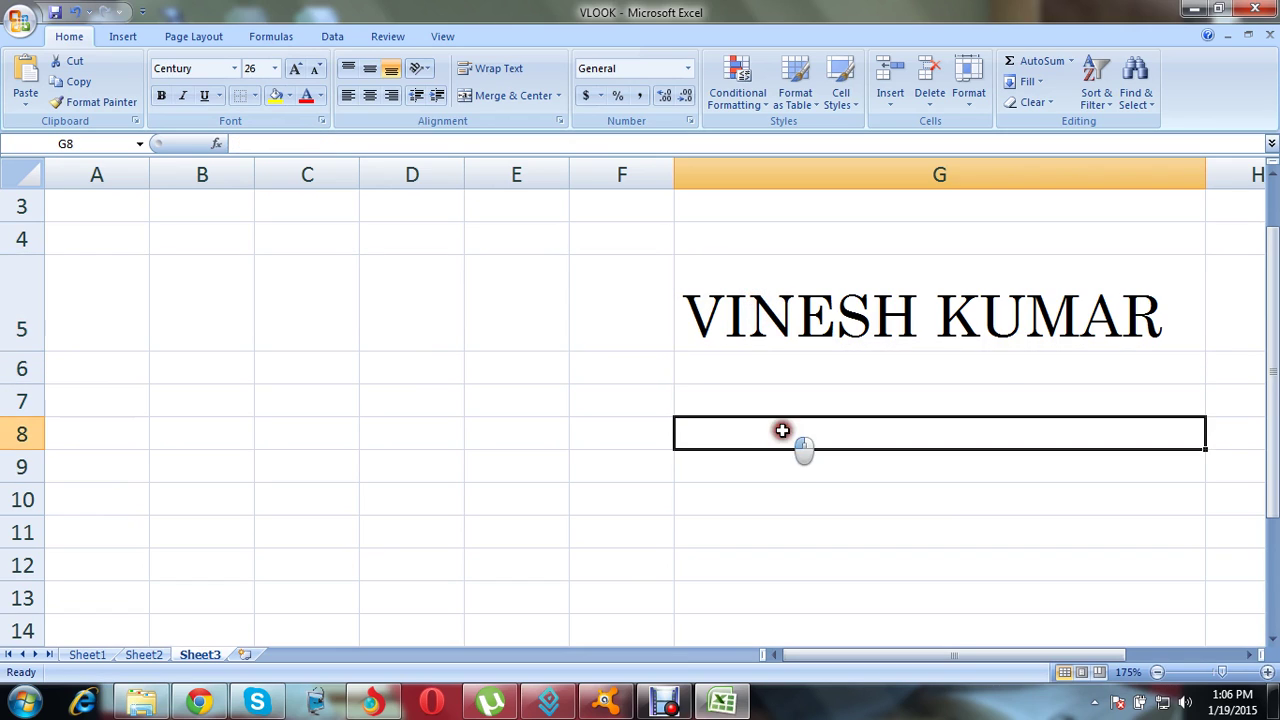
pyautogui.click(776, 292)
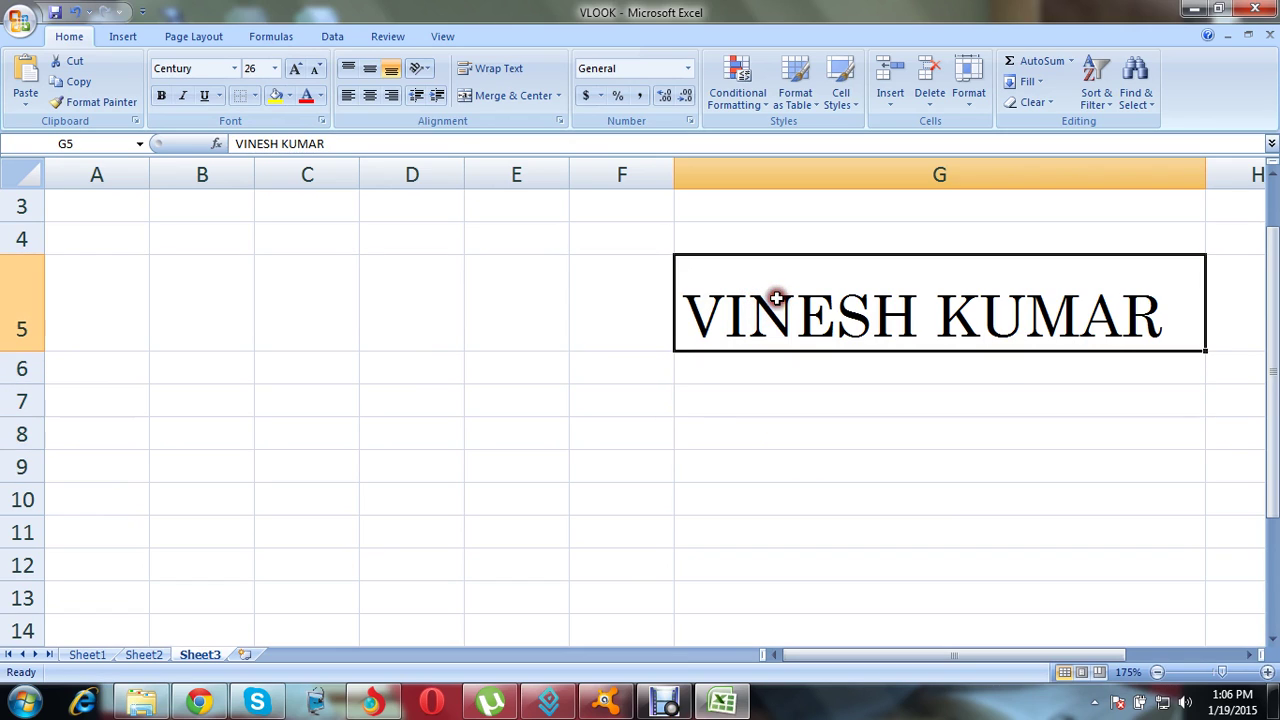
# Step: Put a Thick Box Border around G5 and check it from nearby cells
pyautogui.click(254, 96)
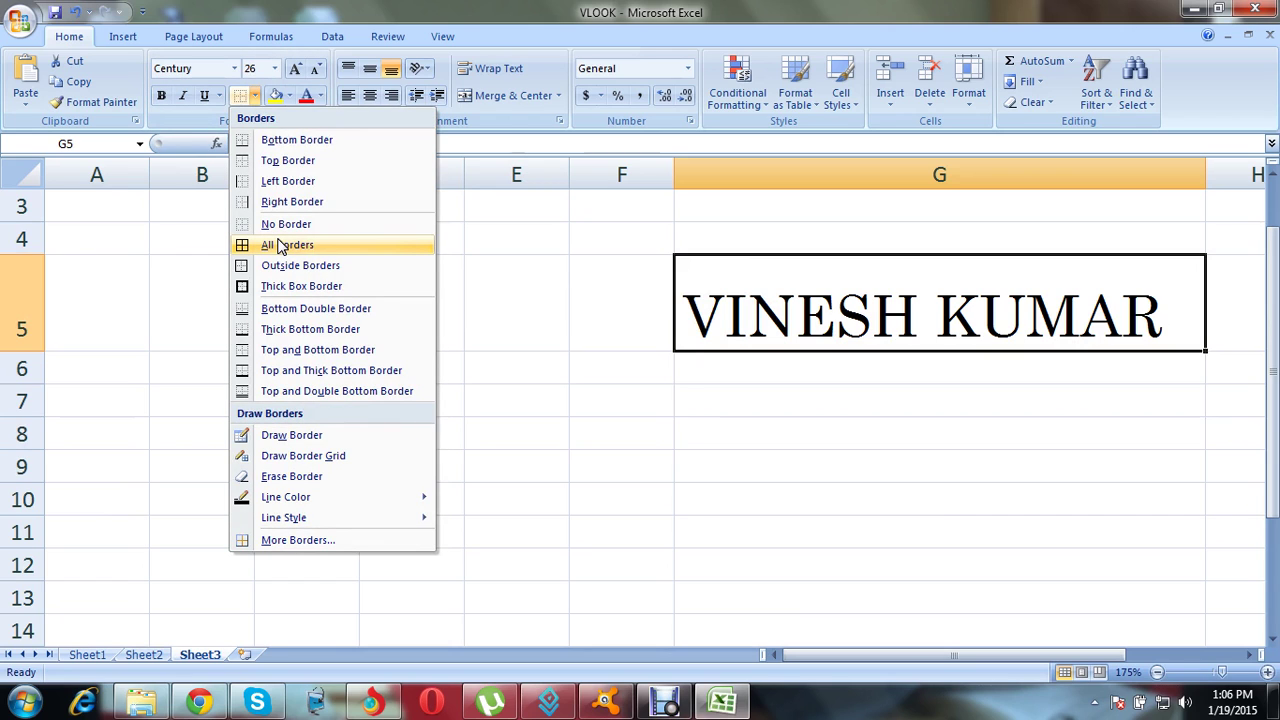
pyautogui.click(280, 288)
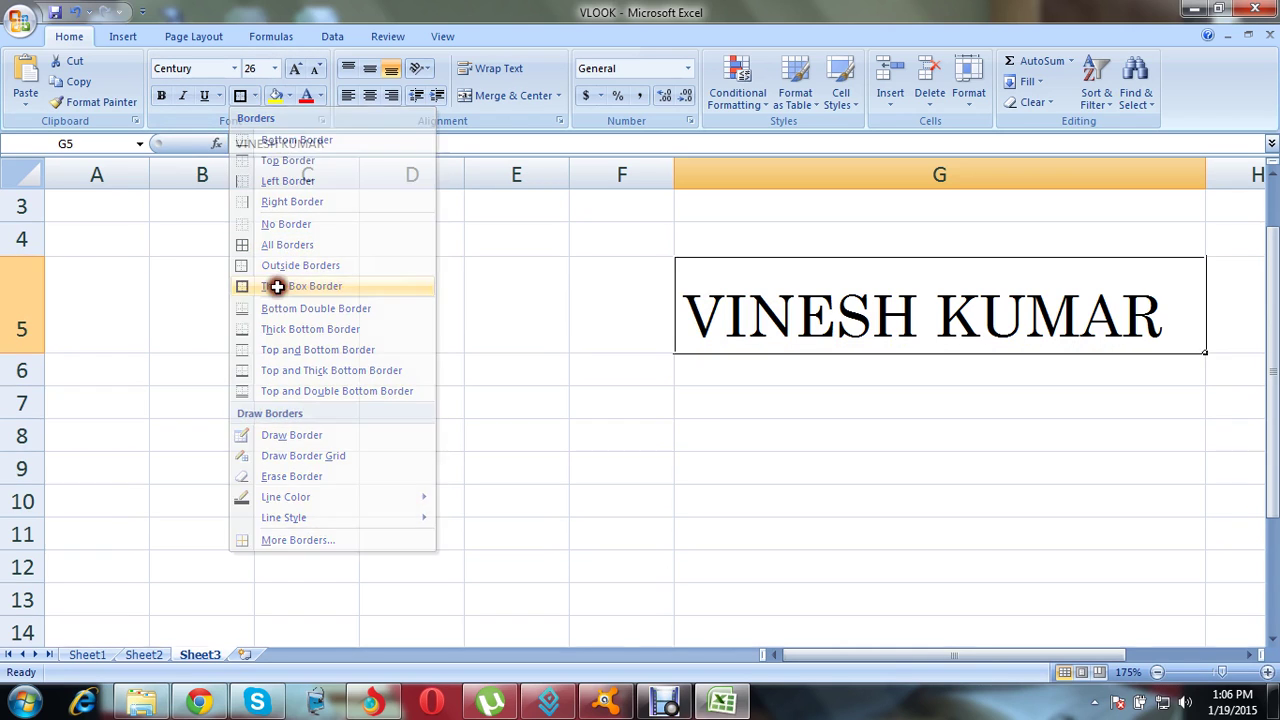
pyautogui.click(726, 405)
pyautogui.click(795, 298)
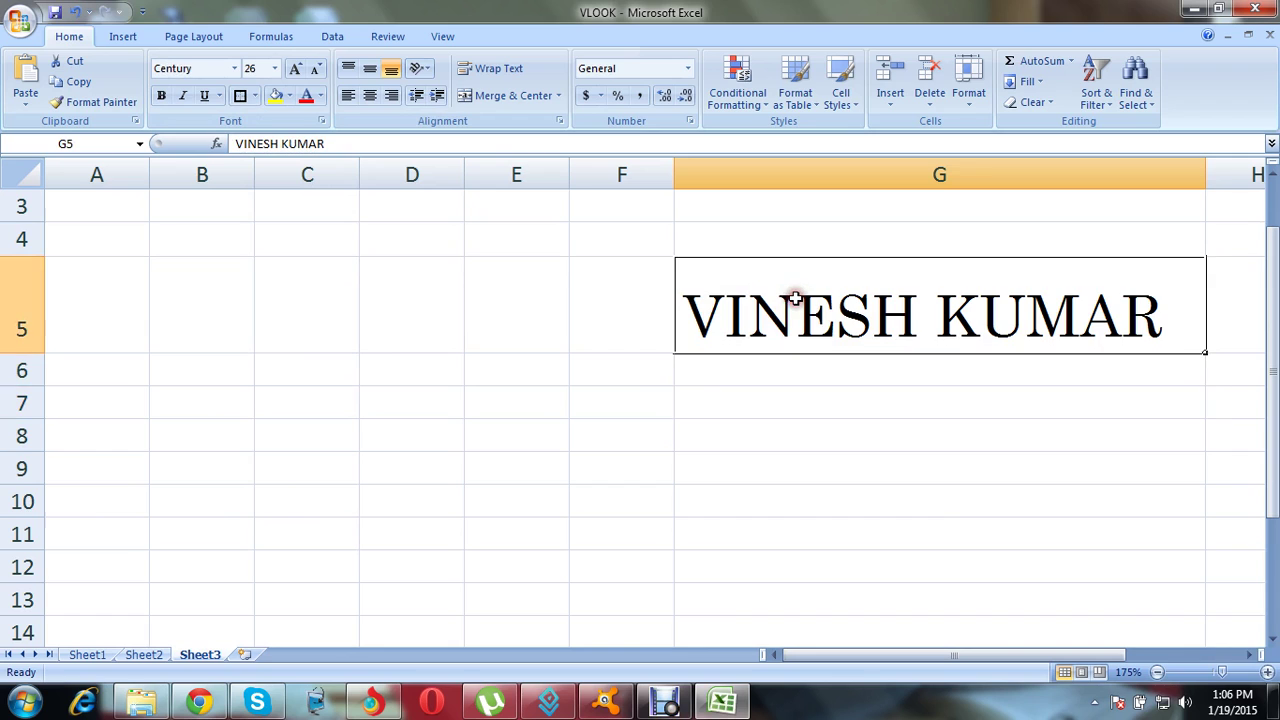
pyautogui.click(817, 429)
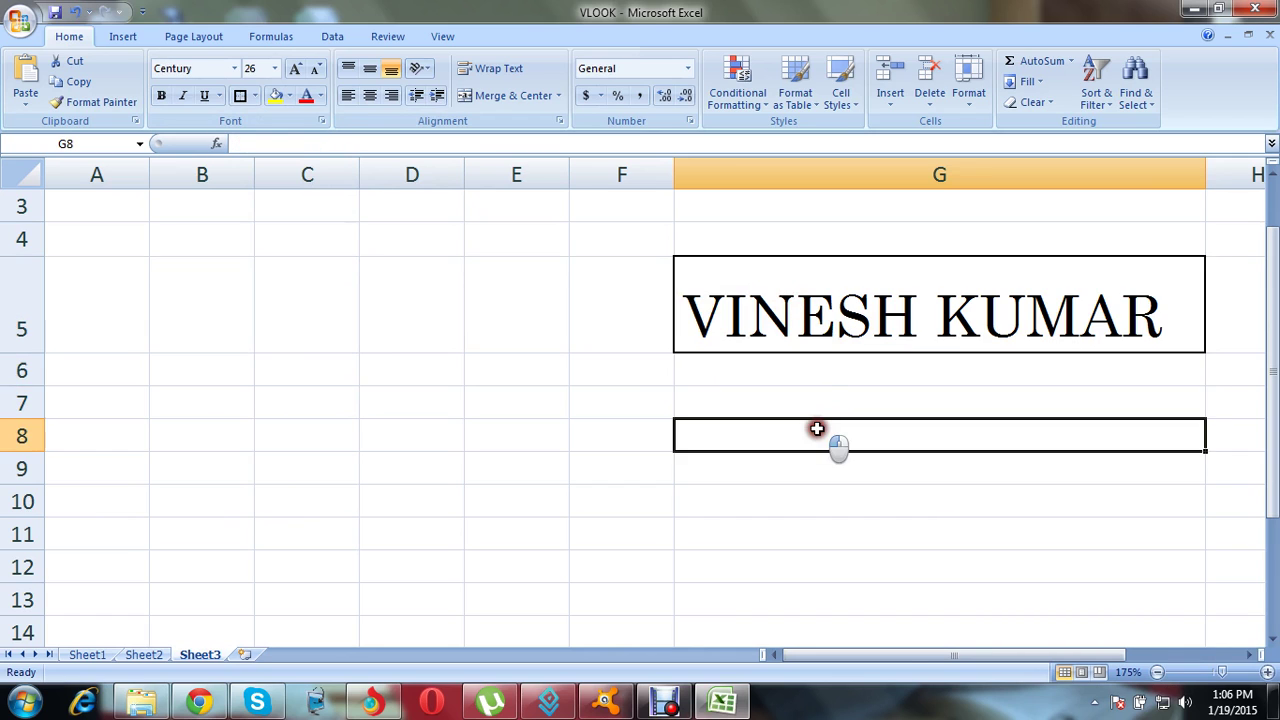
pyautogui.click(789, 308)
# Step: Apply All Borders to cell G5
pyautogui.click(255, 96)
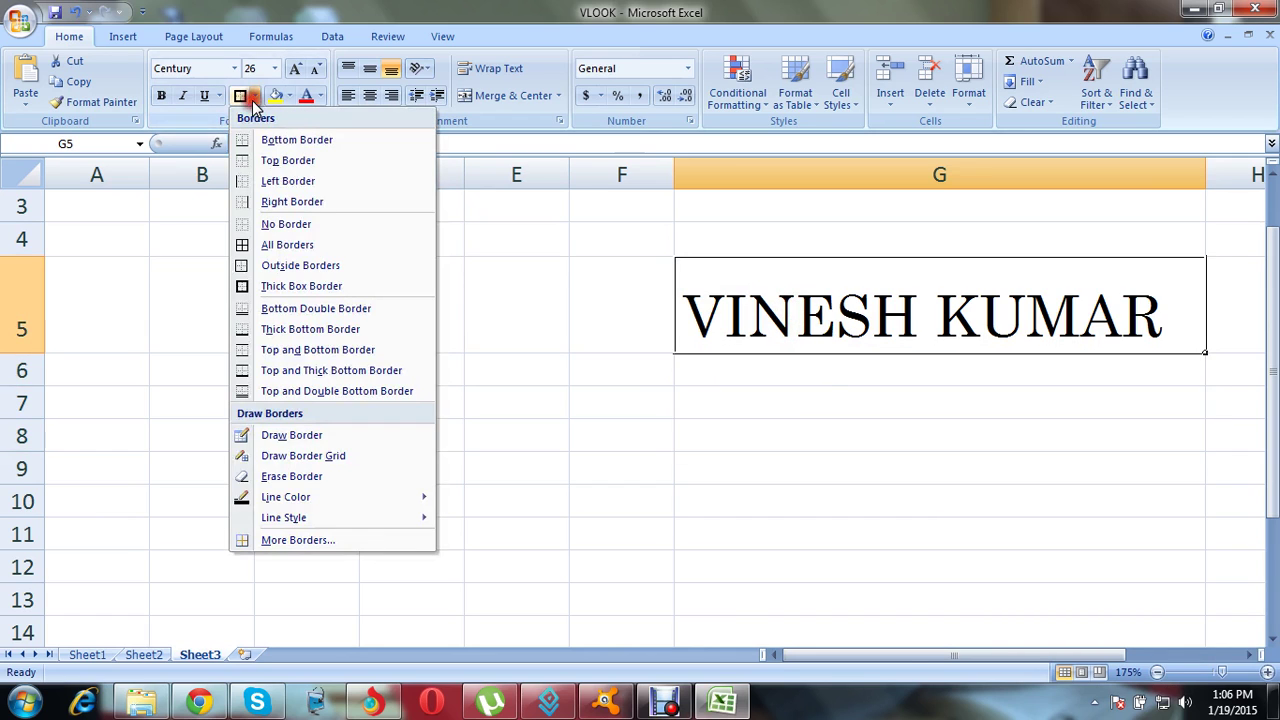
pyautogui.click(295, 250)
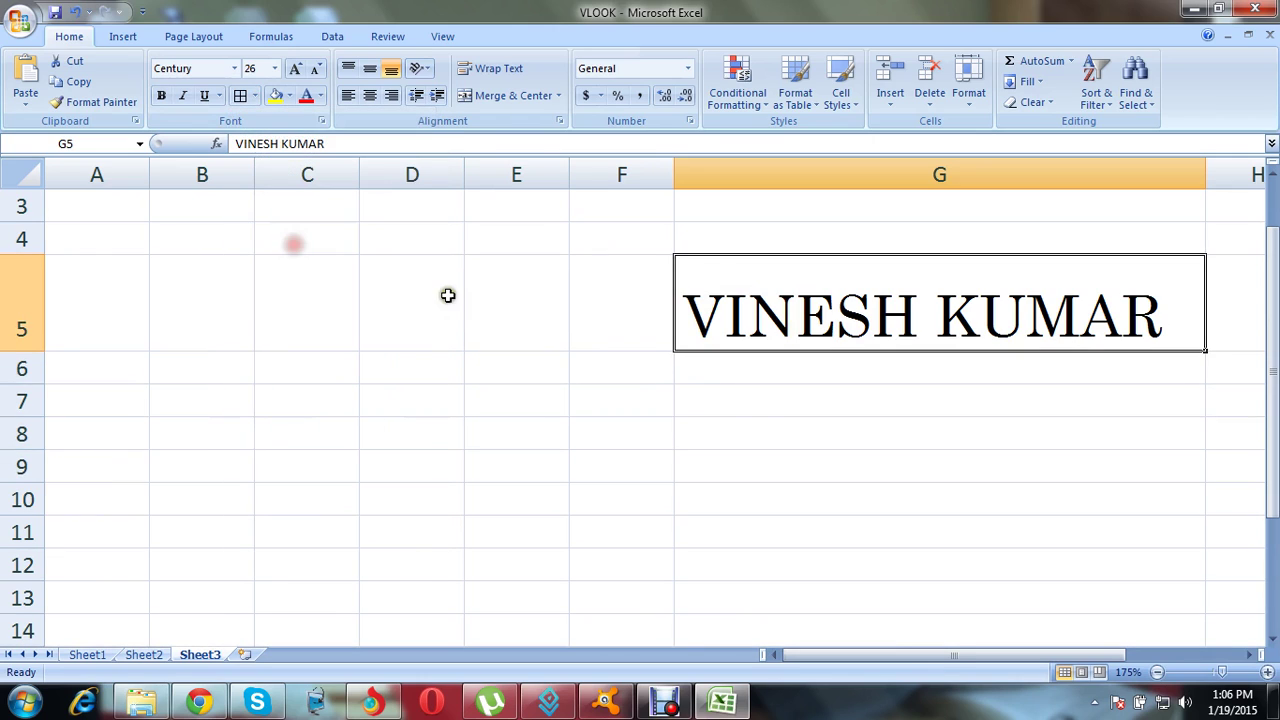
pyautogui.click(735, 409)
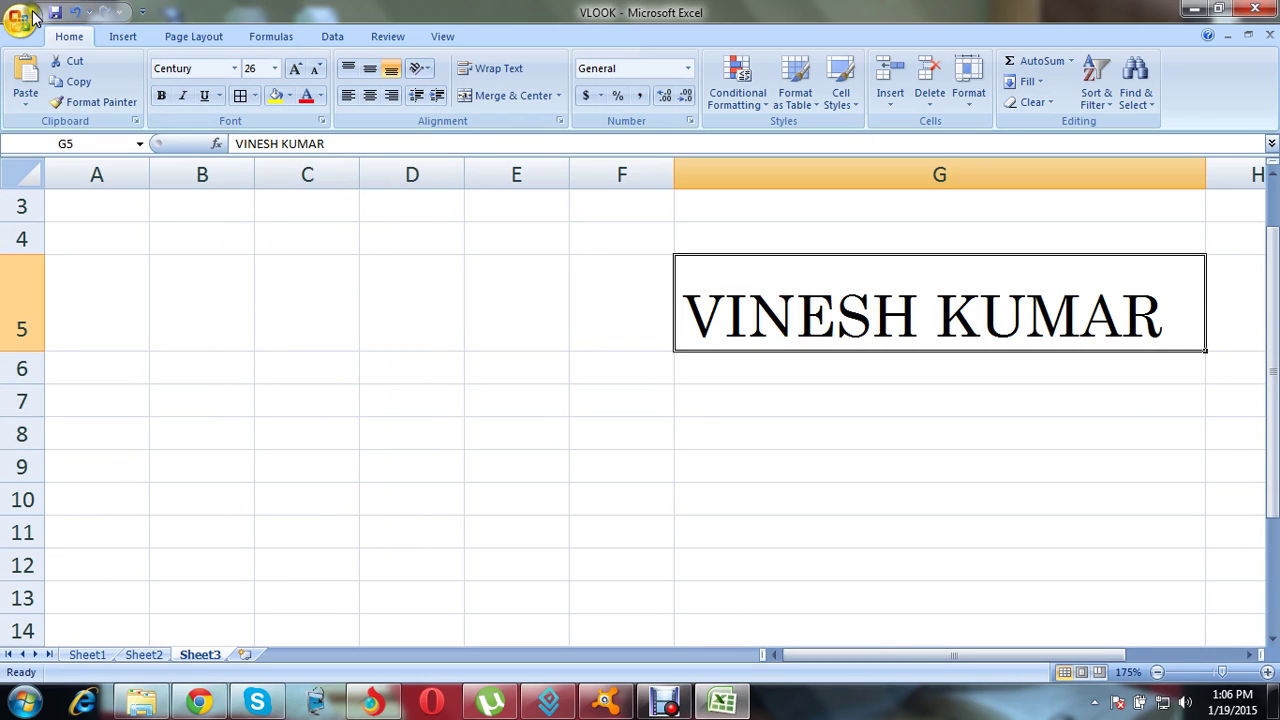
# Step: Show the sheet in print preview with Ctrl+F2
pyautogui.click(26, 14)
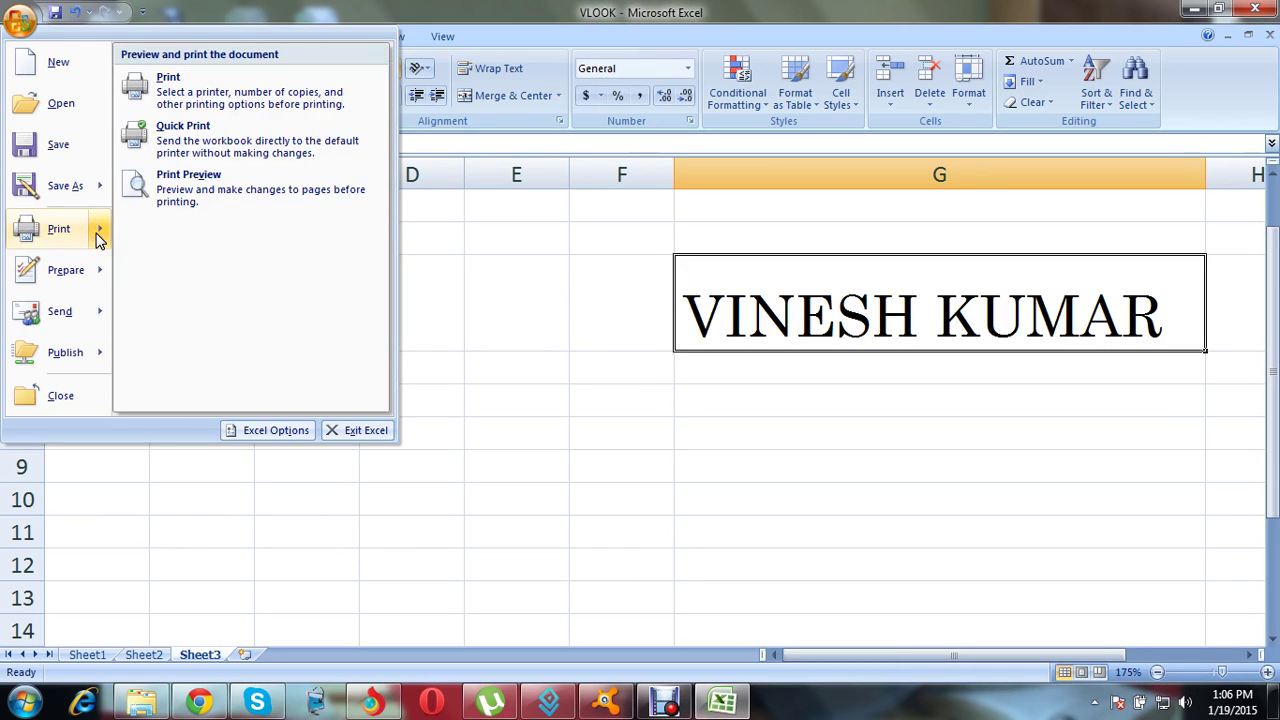
pyautogui.press('Escape')
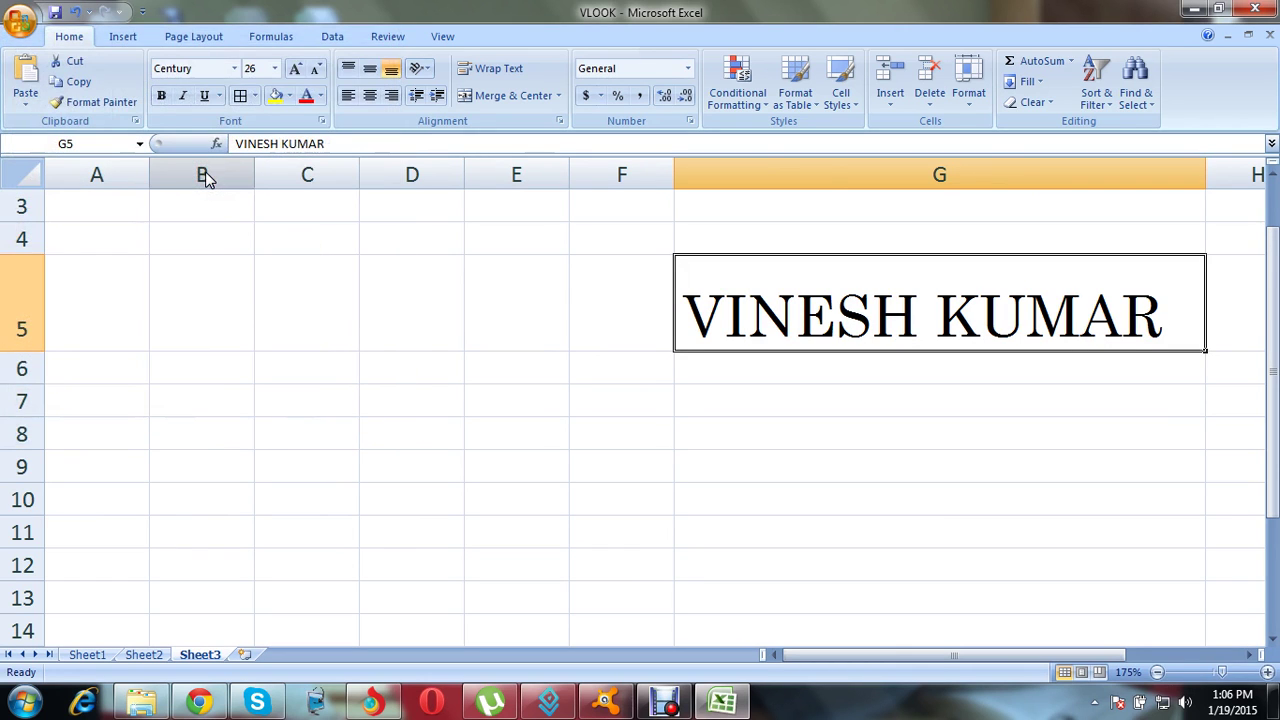
pyautogui.hotkey('ctrl', 'F2')
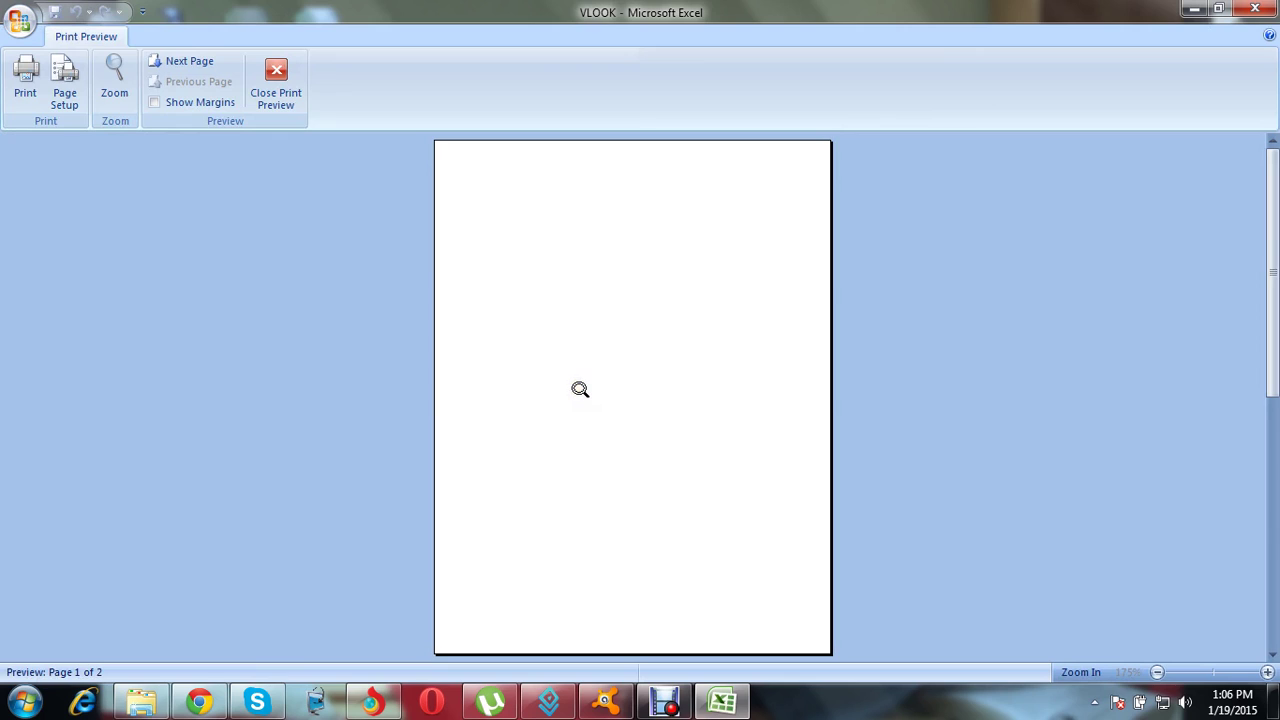
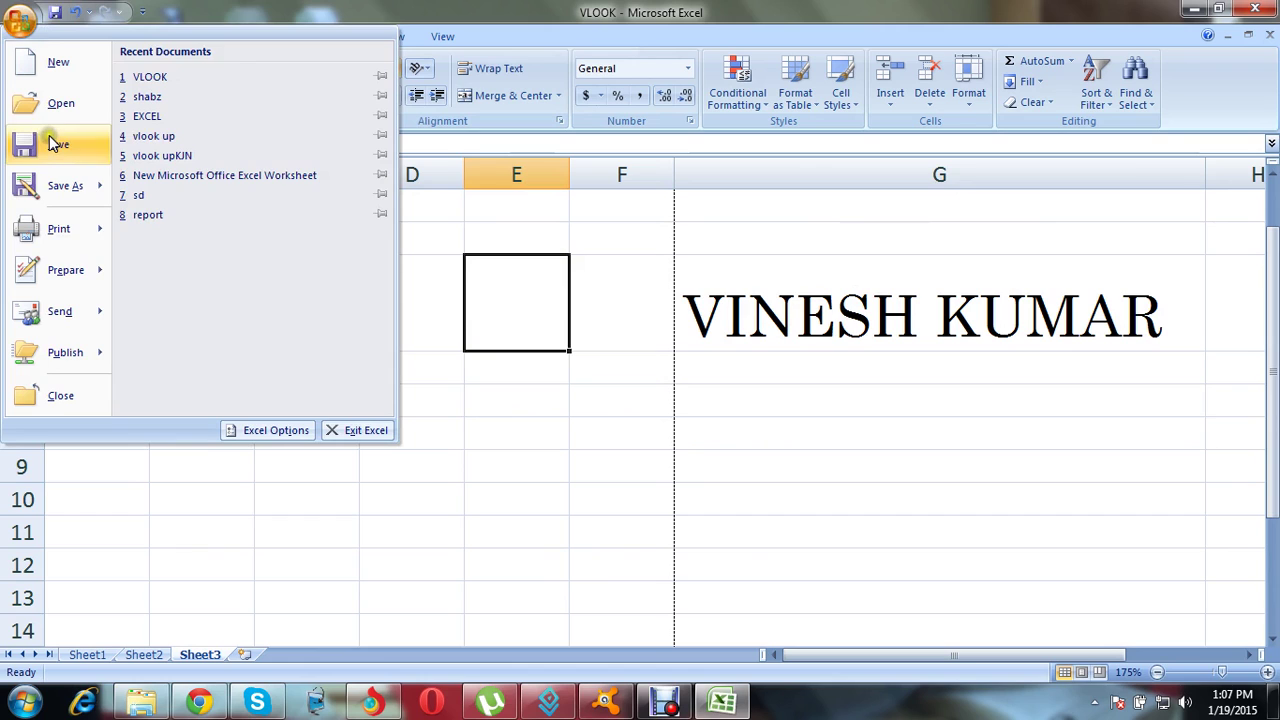
pyautogui.moveTo(95, 229)
pyautogui.click(208, 175)
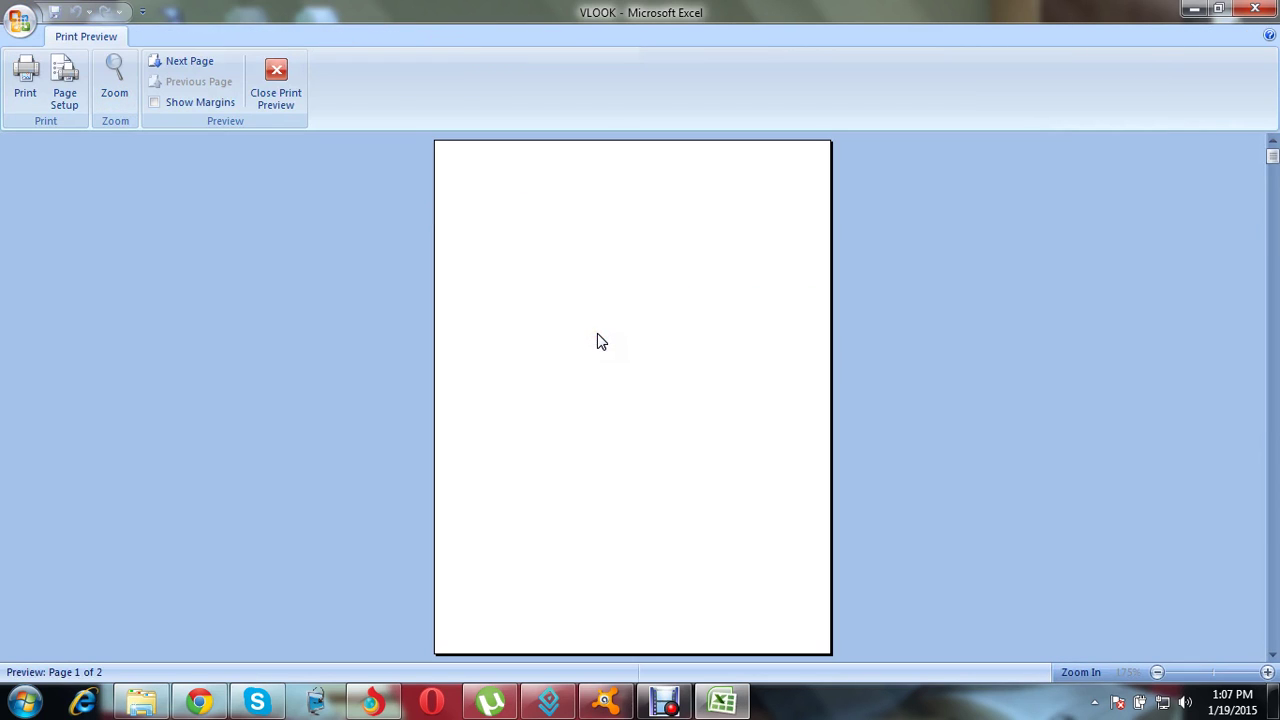
pyautogui.click(1272, 657)
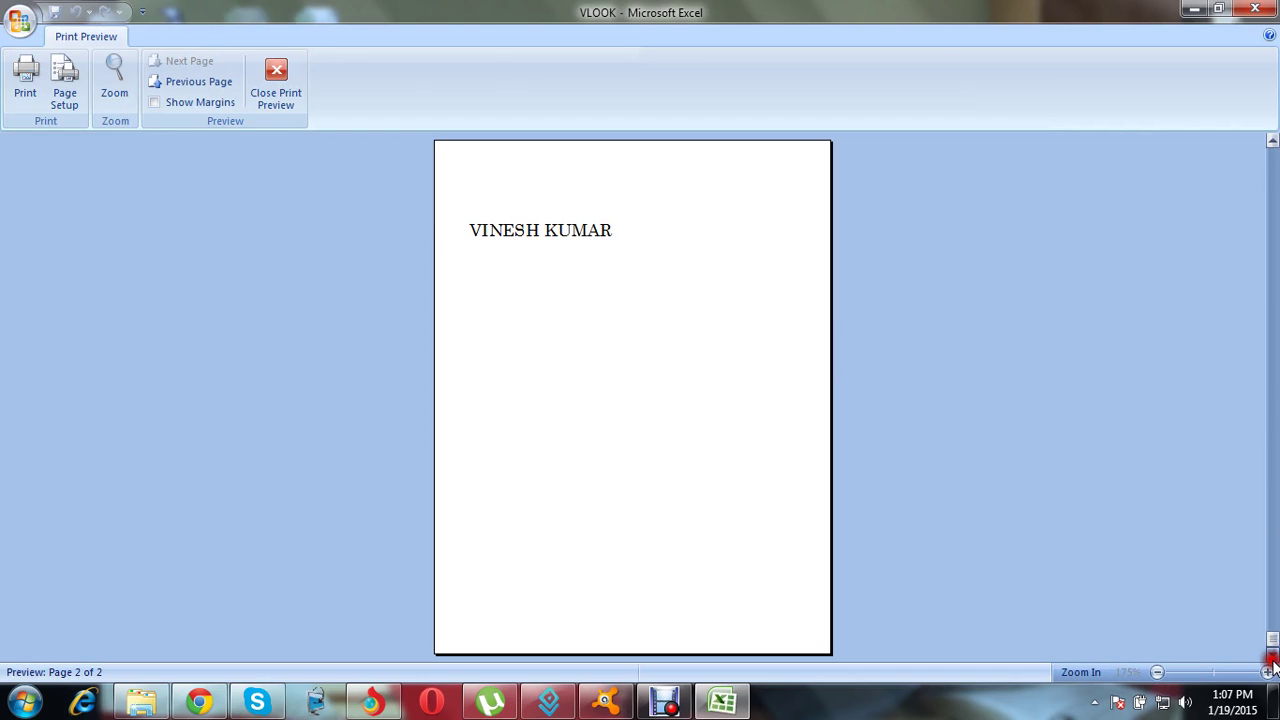
pyautogui.click(756, 350)
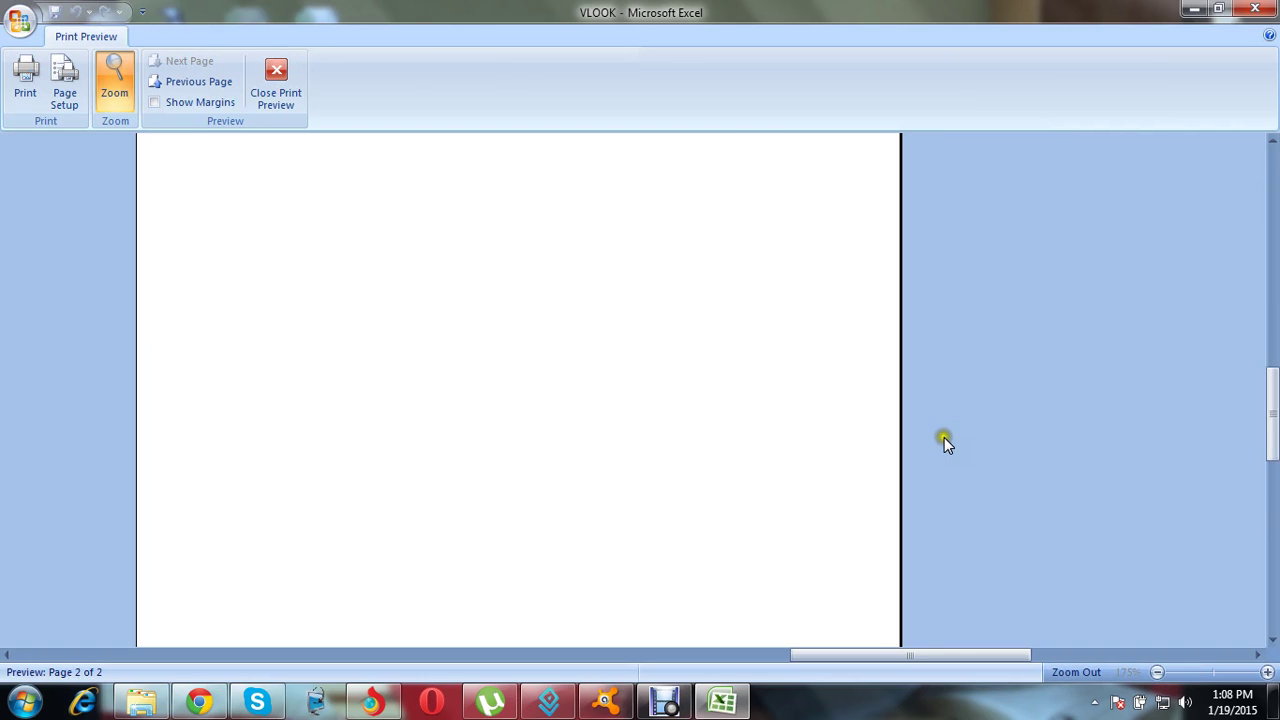
pyautogui.click(916, 363)
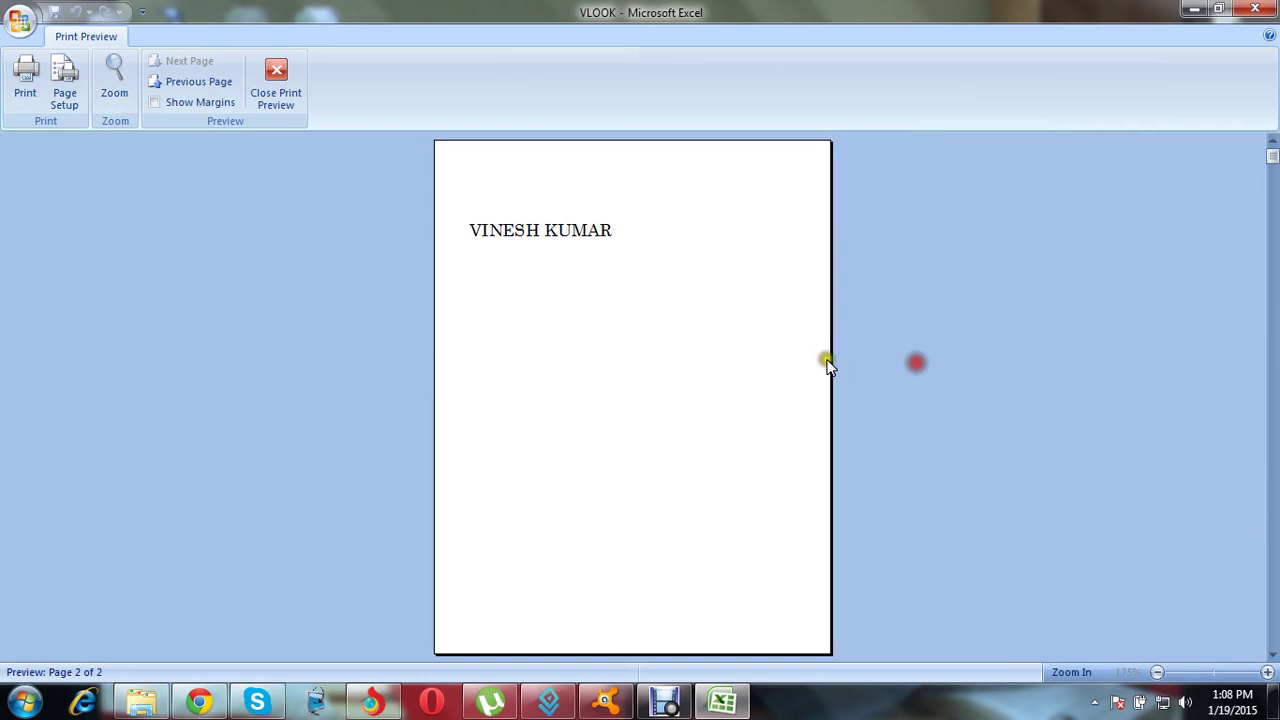
pyautogui.click(827, 365)
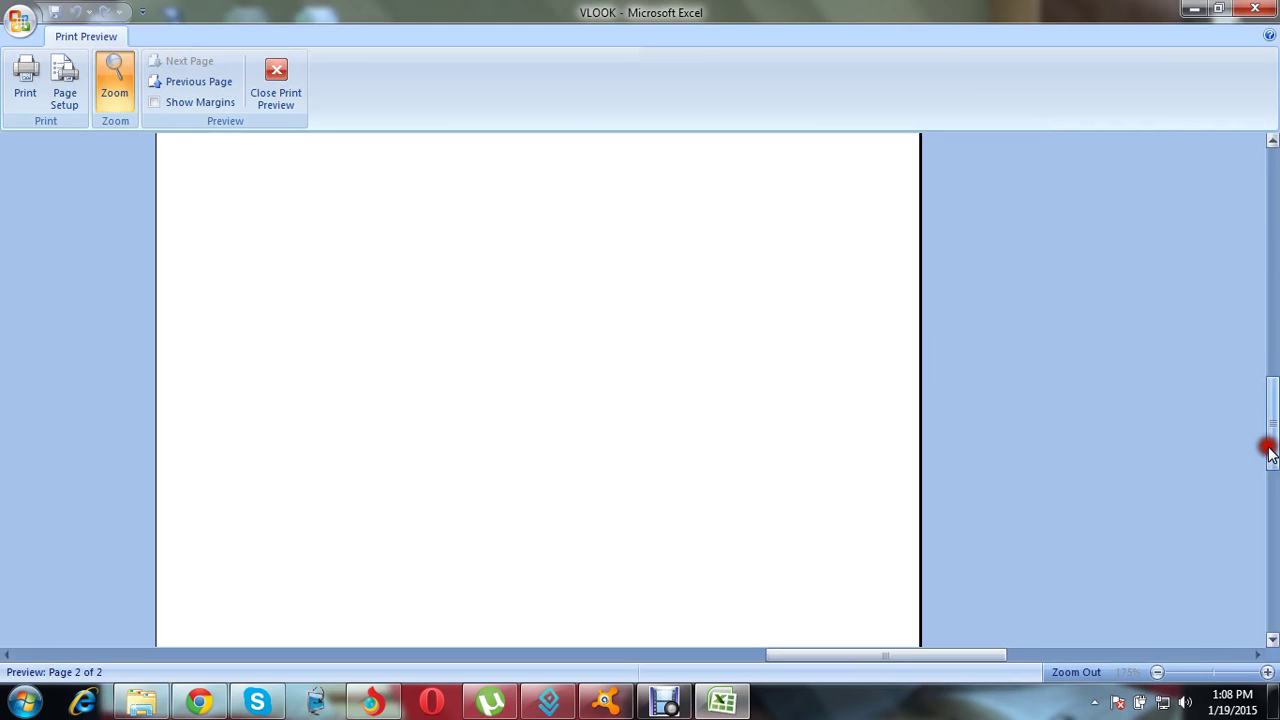
pyautogui.moveTo(1269, 449); pyautogui.dragTo(343, 51)
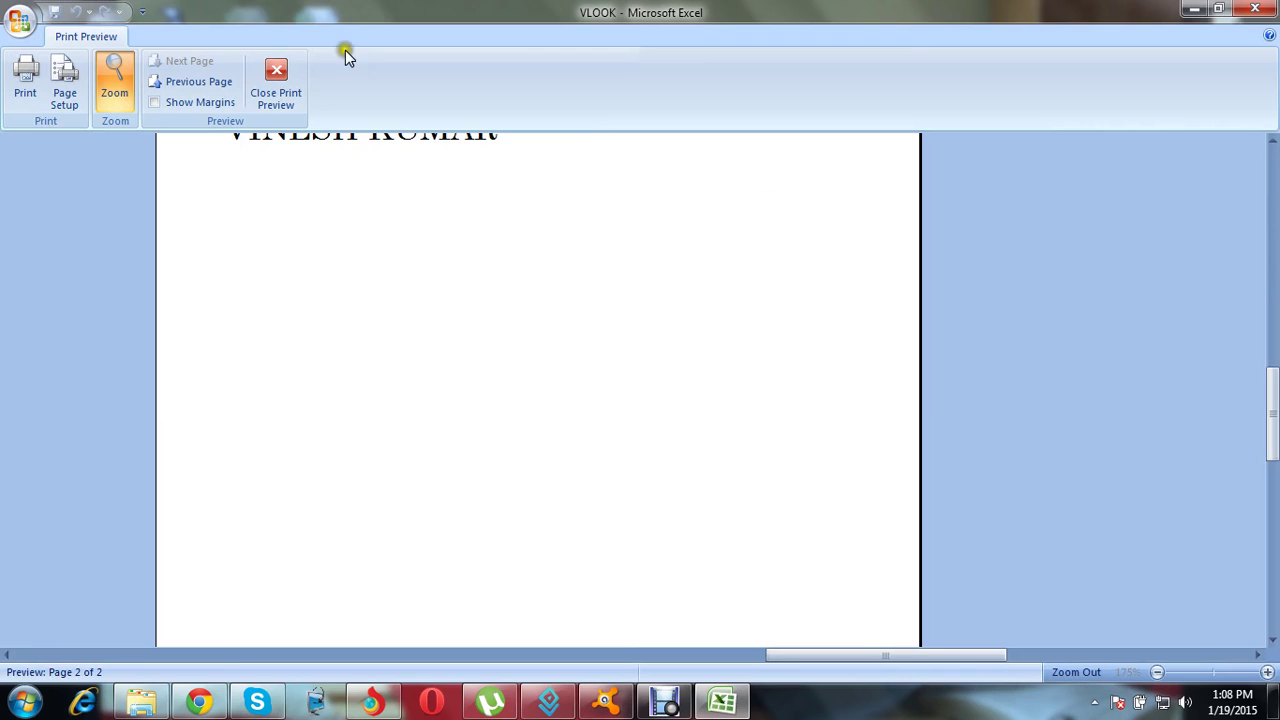
pyautogui.moveTo(1274, 400); pyautogui.dragTo(1273, 370)
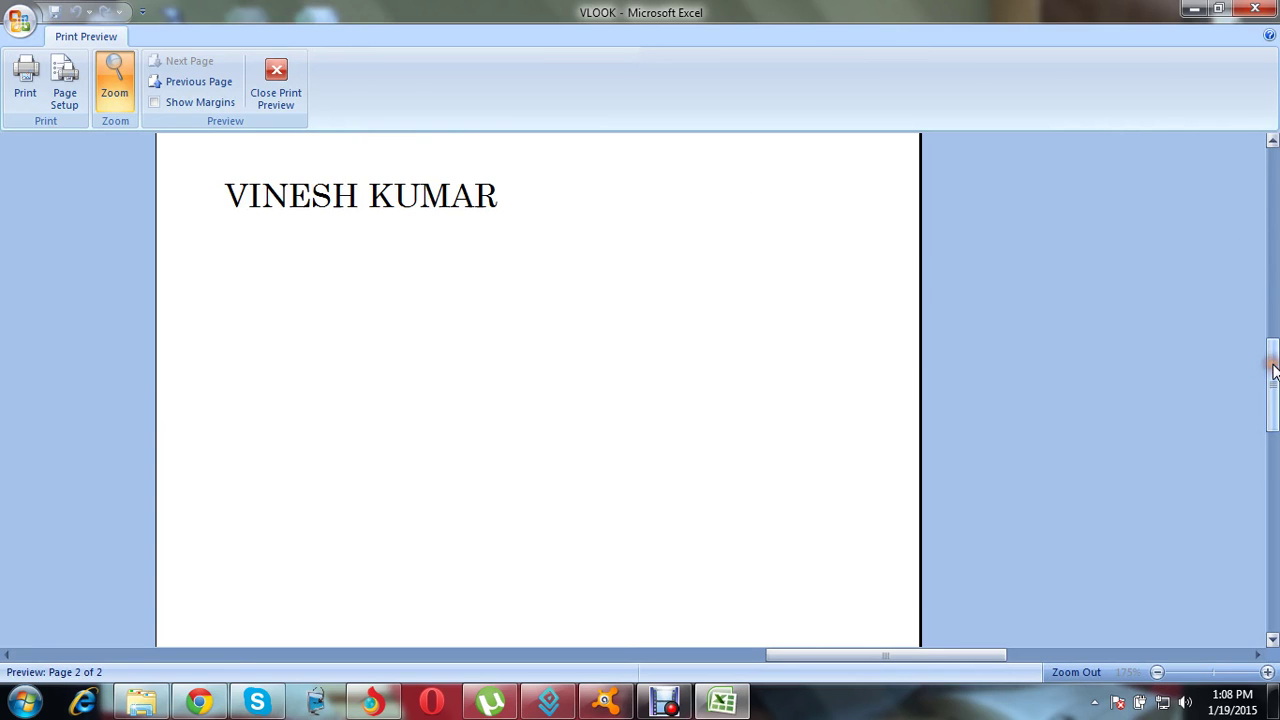
pyautogui.click(278, 72)
# Step: Select cell G5 and apply a Thick Box Border around it
pyautogui.click(815, 278)
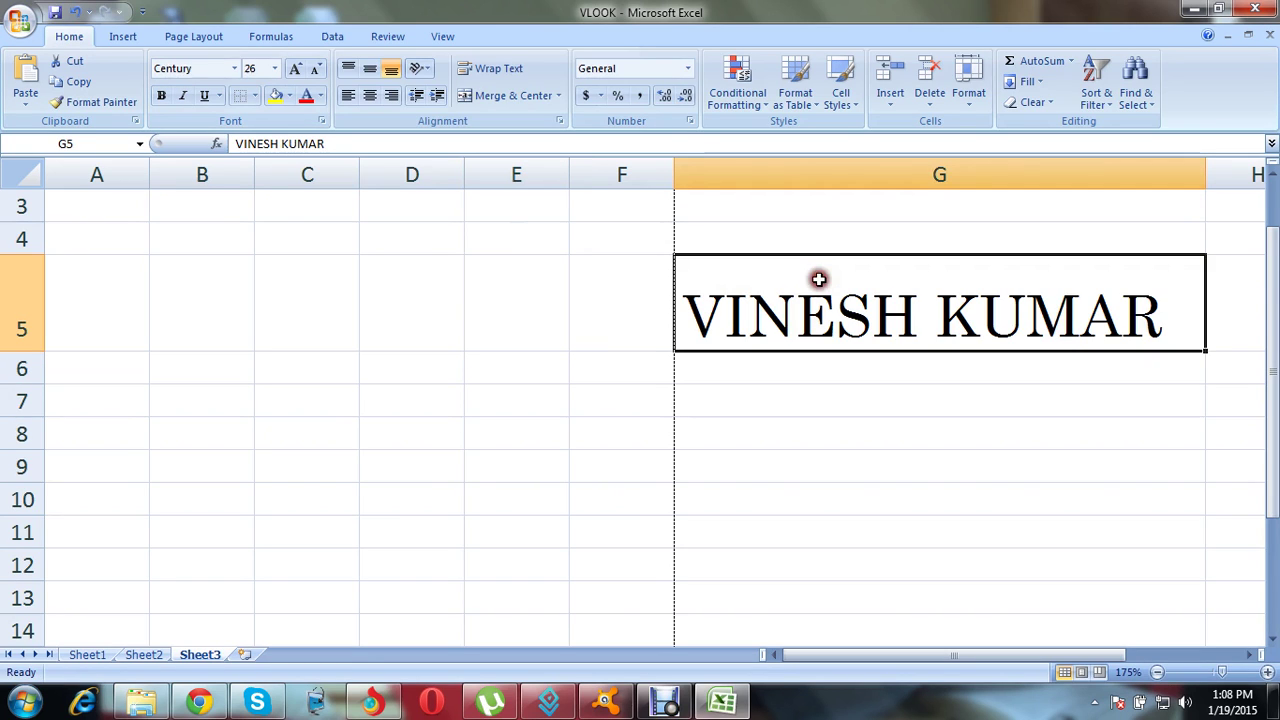
pyautogui.click(256, 95)
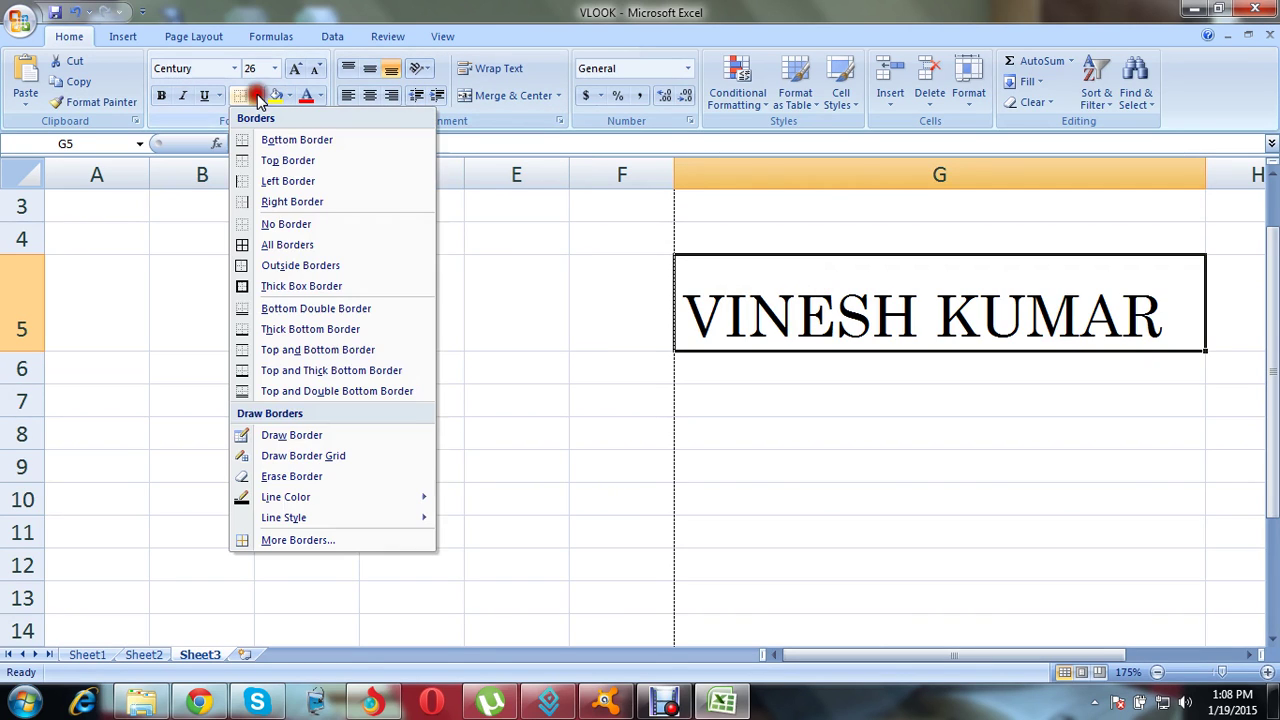
pyautogui.click(293, 287)
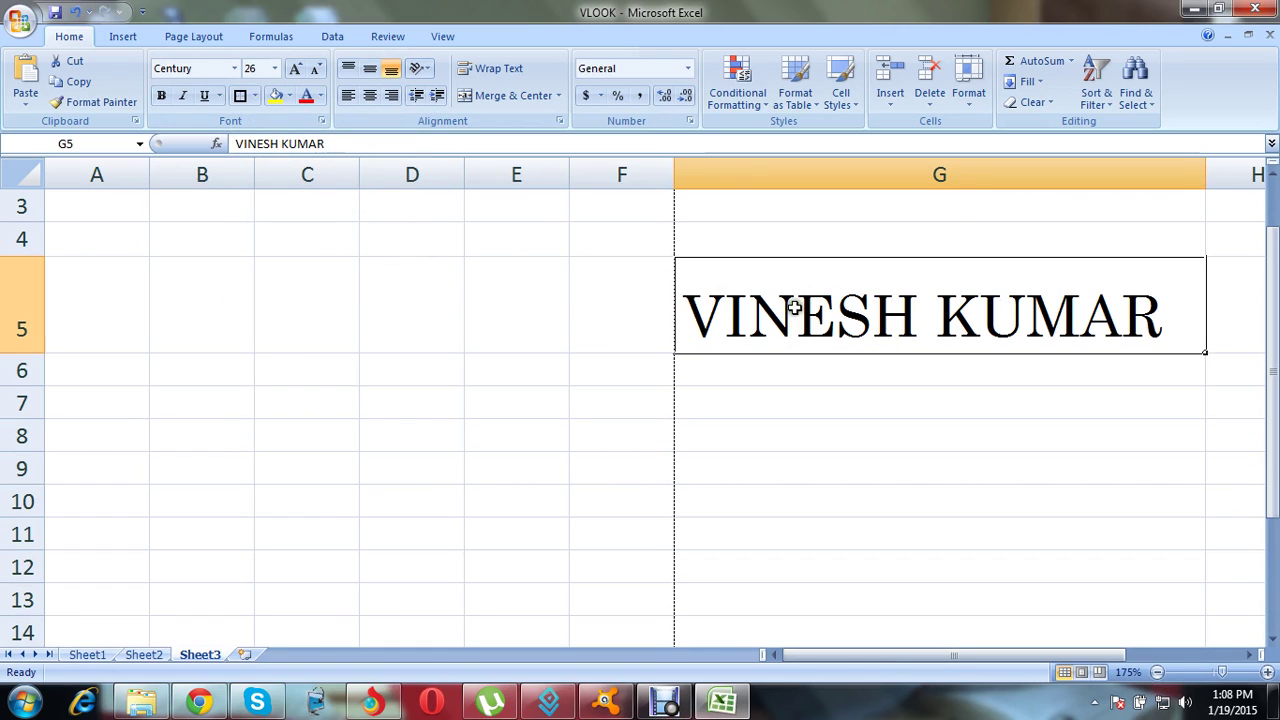
pyautogui.click(255, 95)
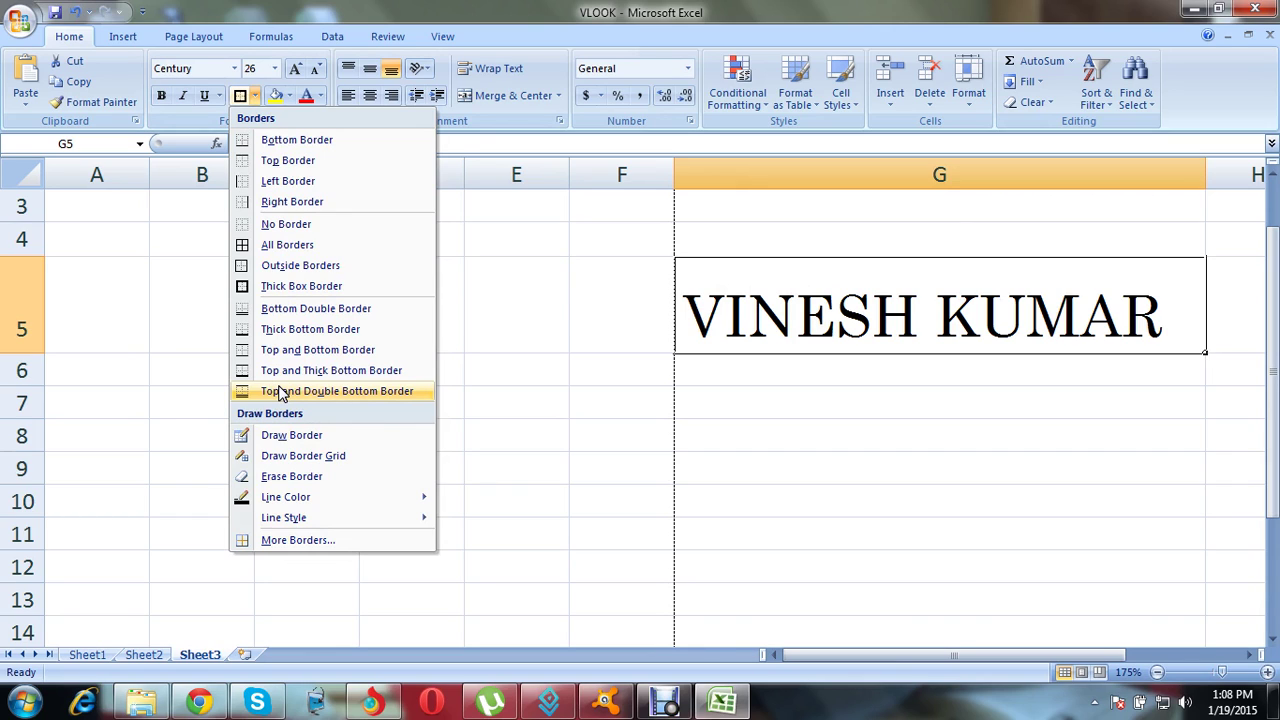
# Step: Set the border line colour to red and redraw G5's bottom, top, right and left edges
pyautogui.moveTo(305, 500)
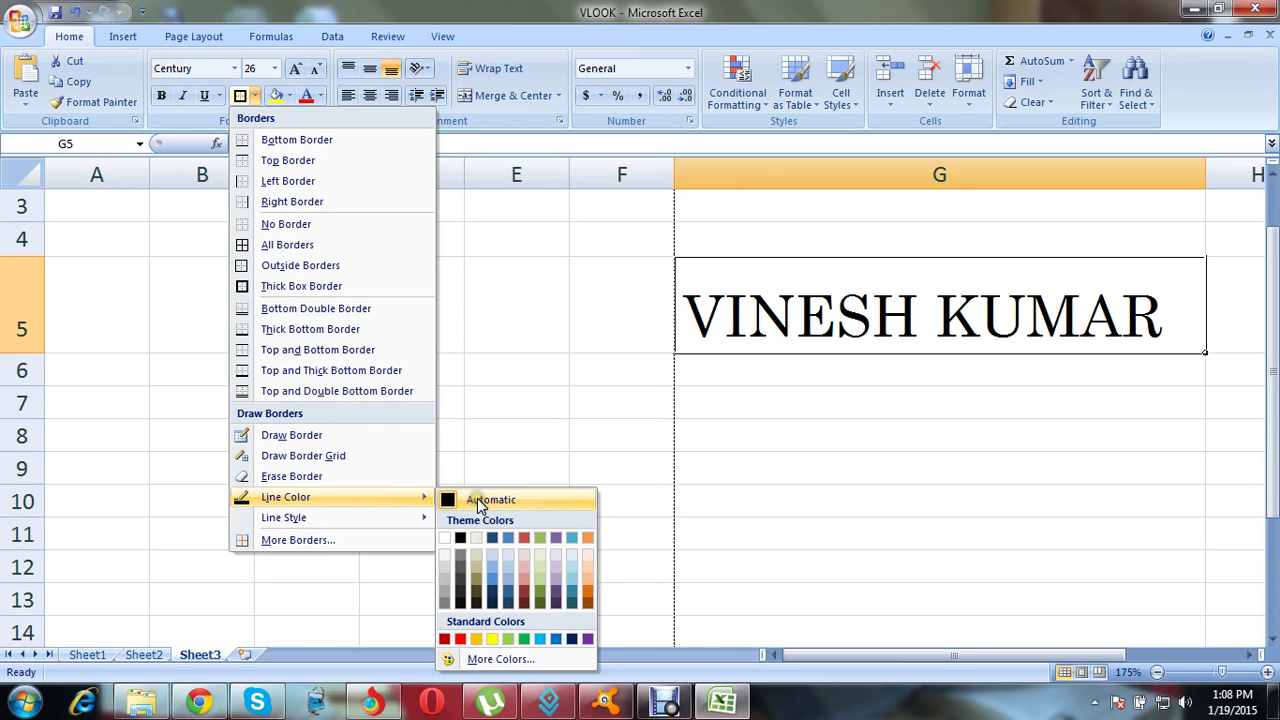
pyautogui.click(461, 641)
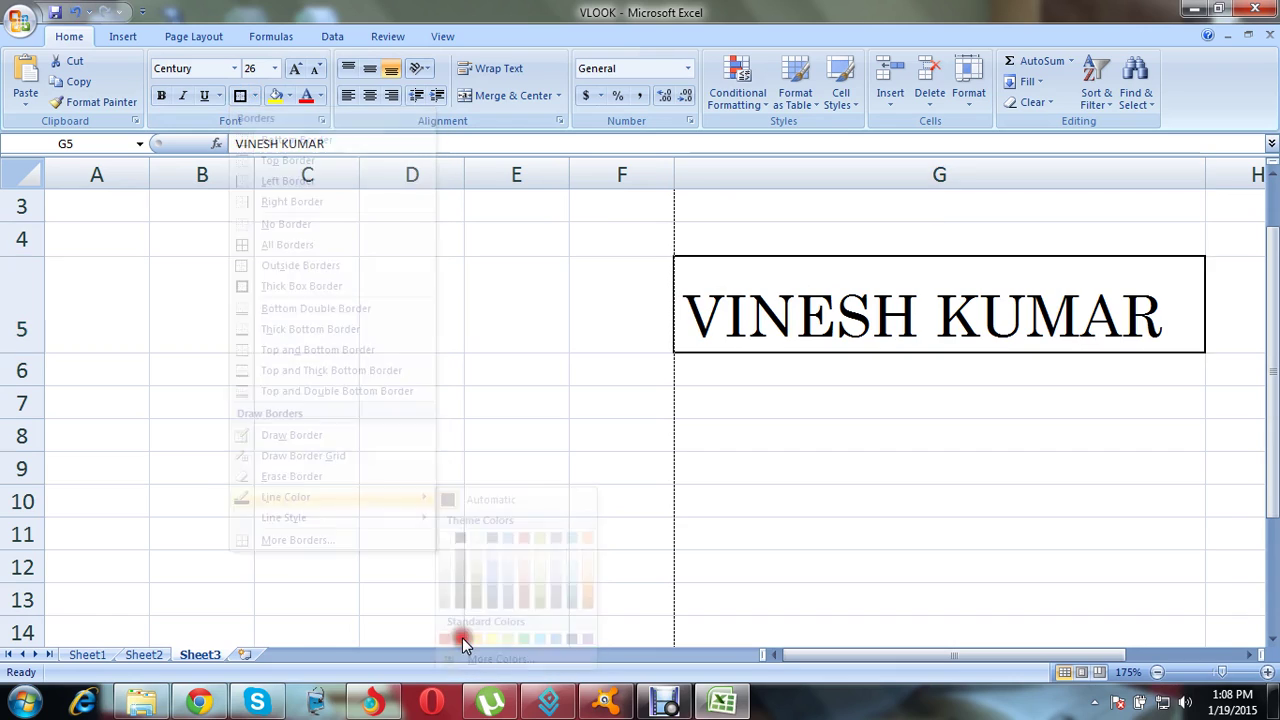
pyautogui.click(756, 273)
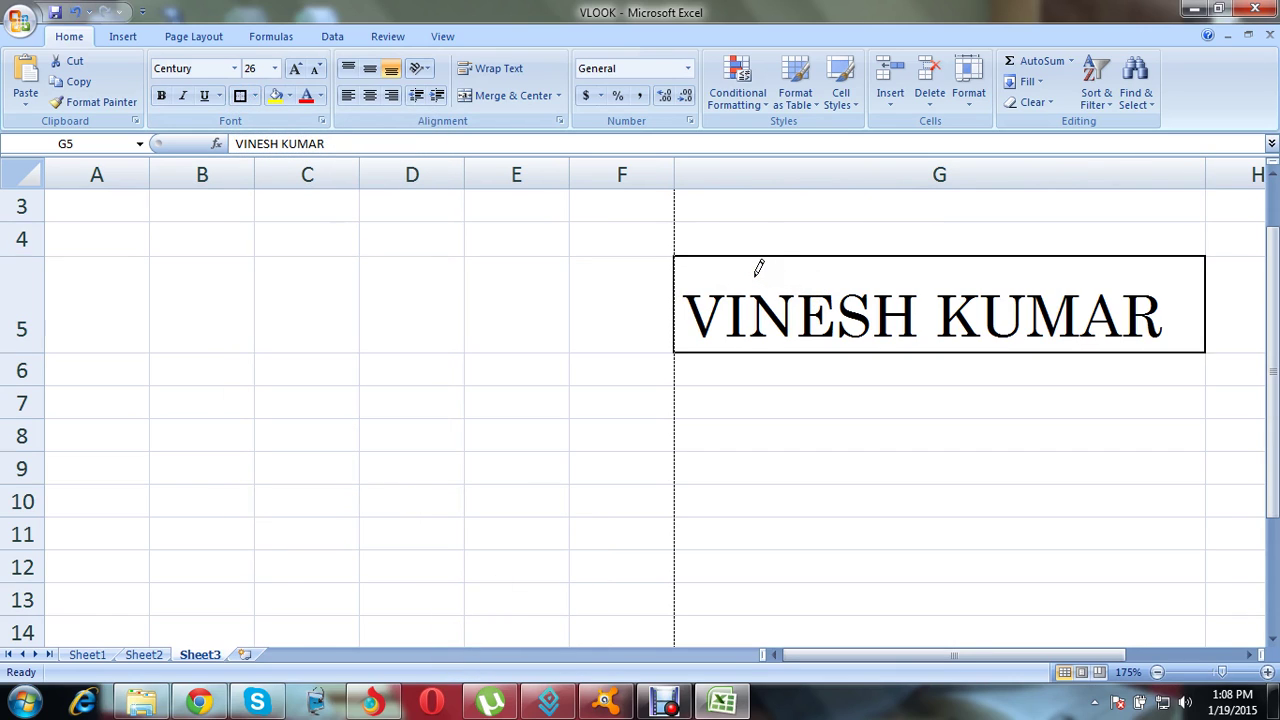
pyautogui.click(748, 343)
pyautogui.click(745, 352)
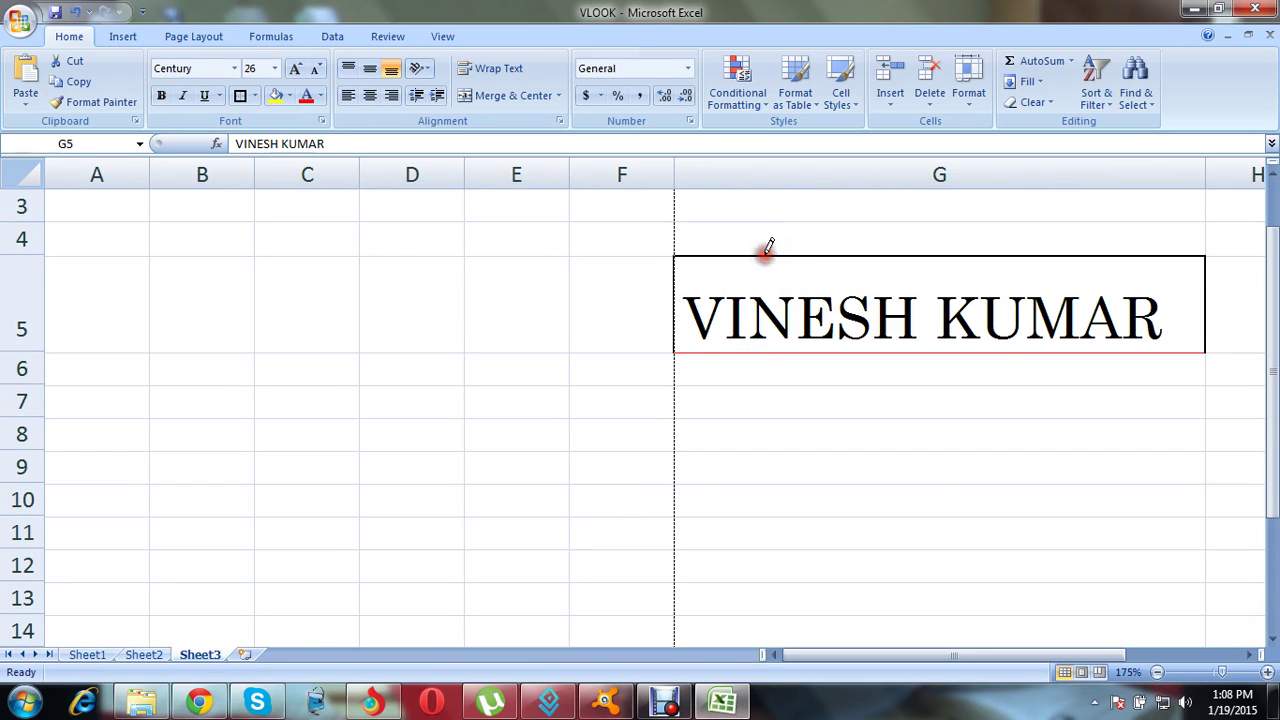
pyautogui.click(697, 258)
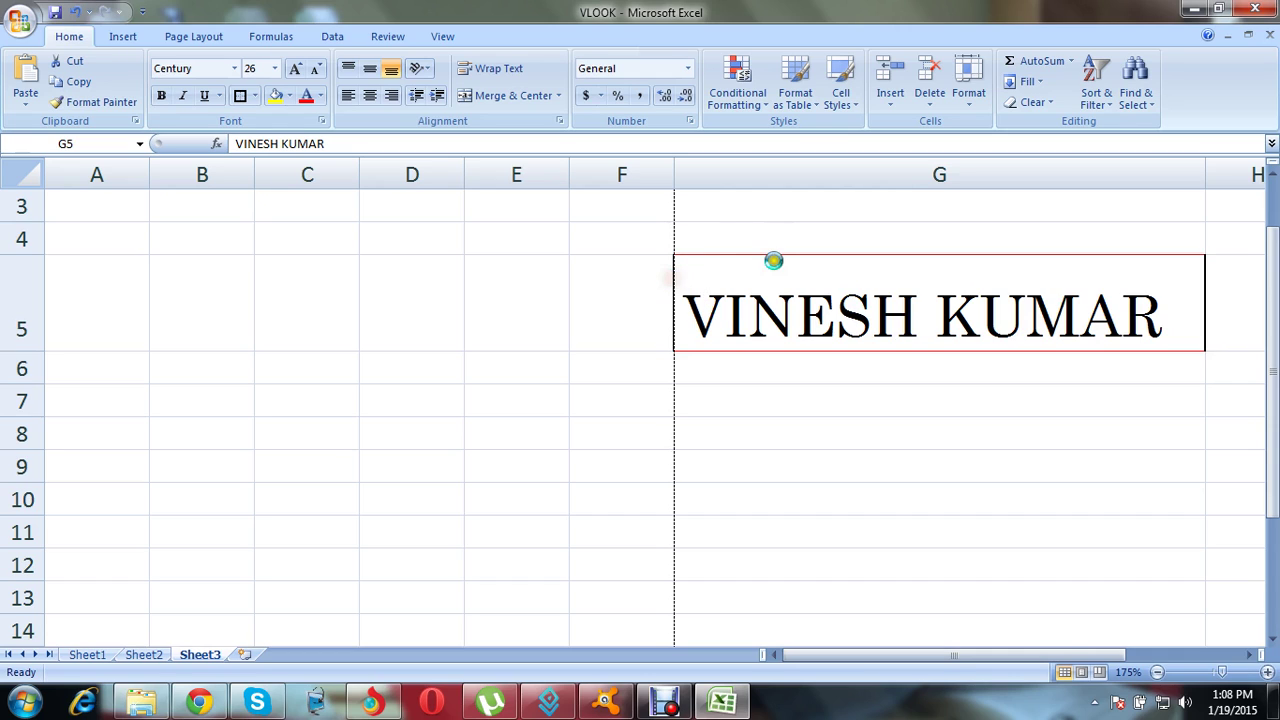
pyautogui.click(1206, 268)
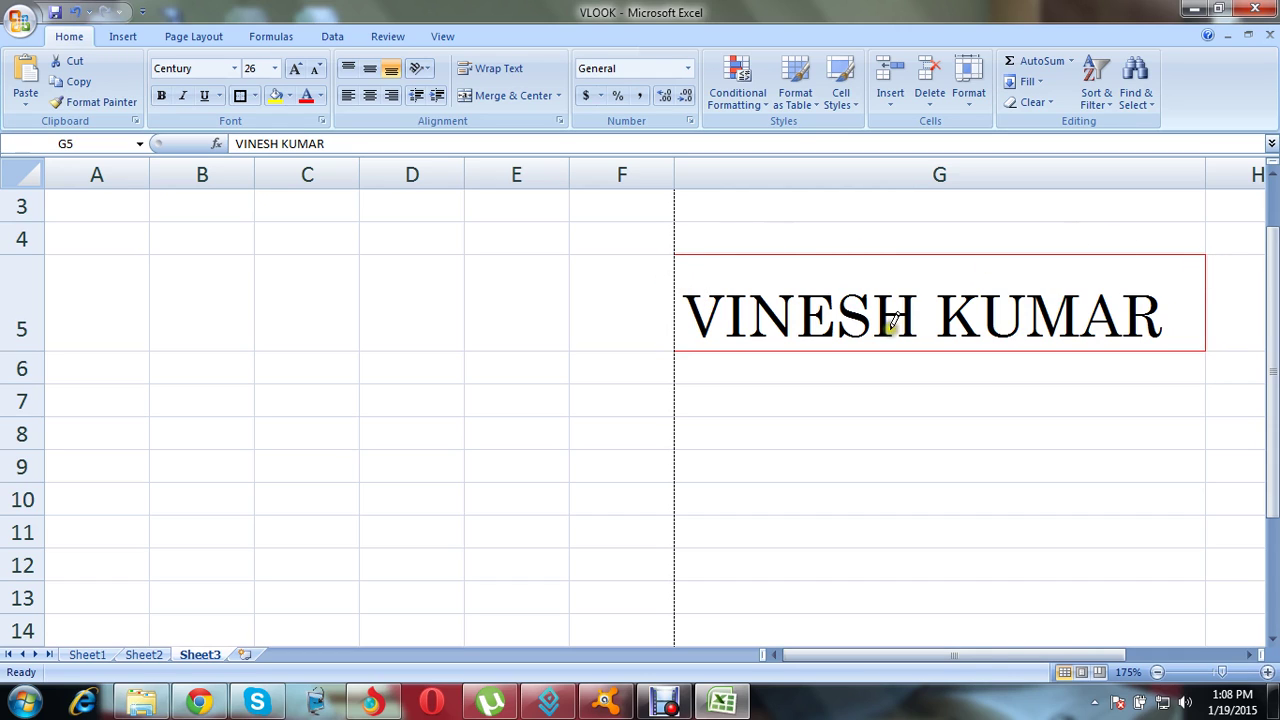
pyautogui.click(670, 270)
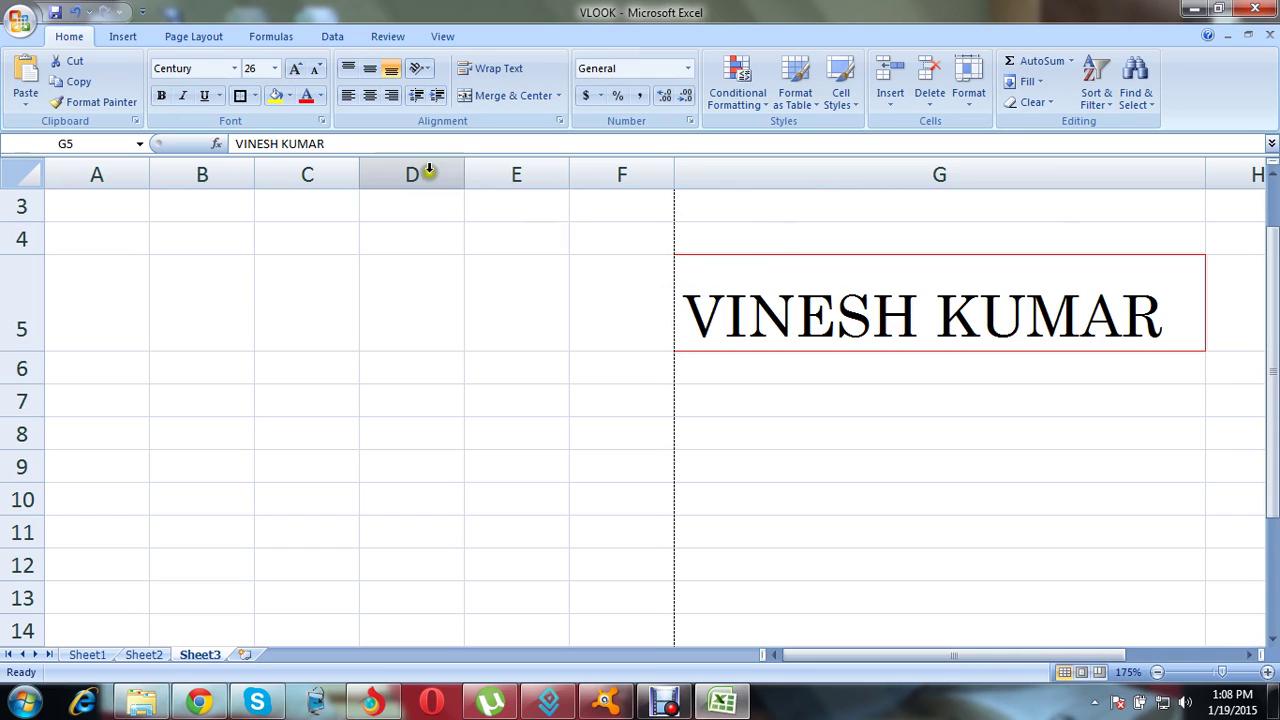
pyautogui.click(19, 19)
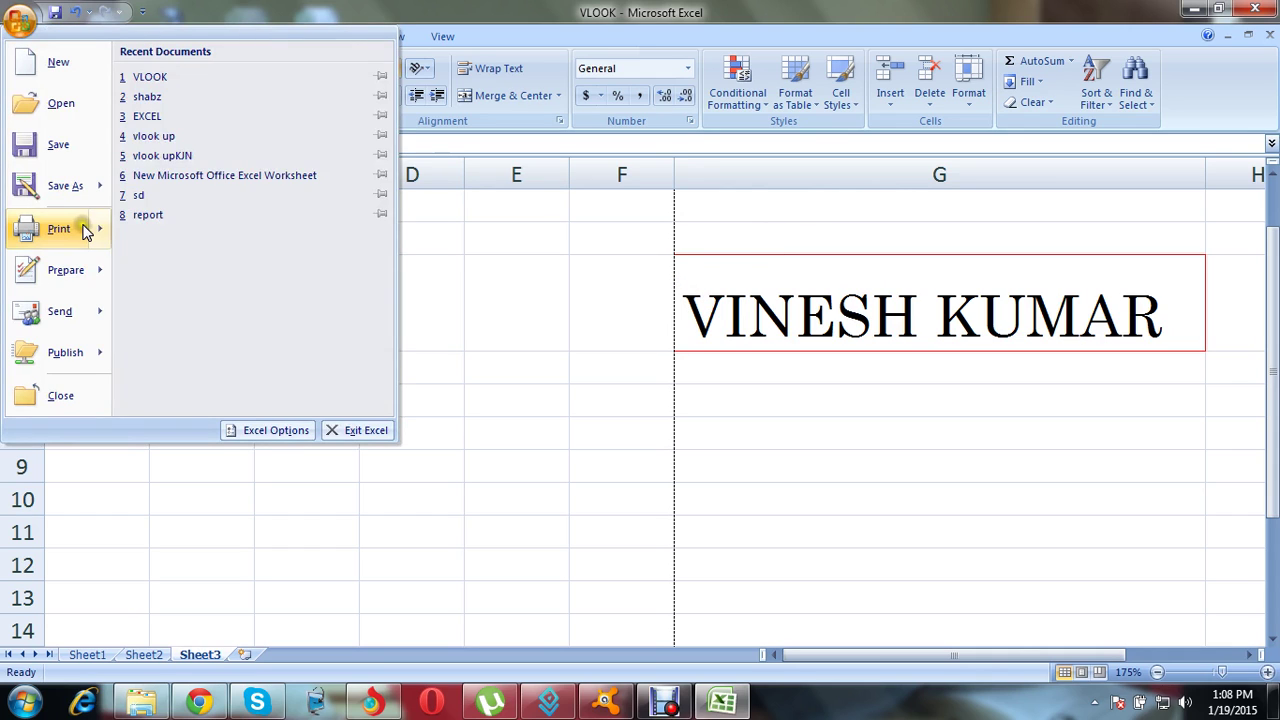
# Step: Print-preview page 2 and zoom in to check the name's red box, then close the preview
pyautogui.moveTo(85, 231)
pyautogui.click(190, 192)
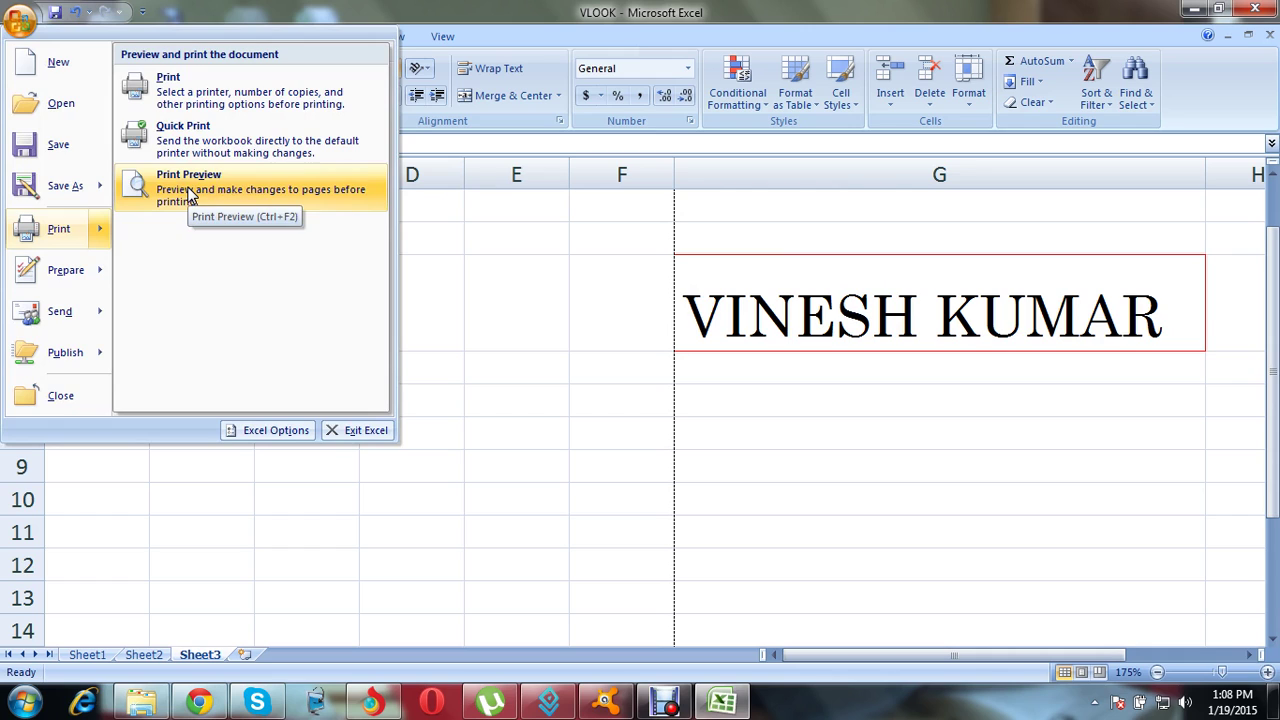
pyautogui.click(190, 193)
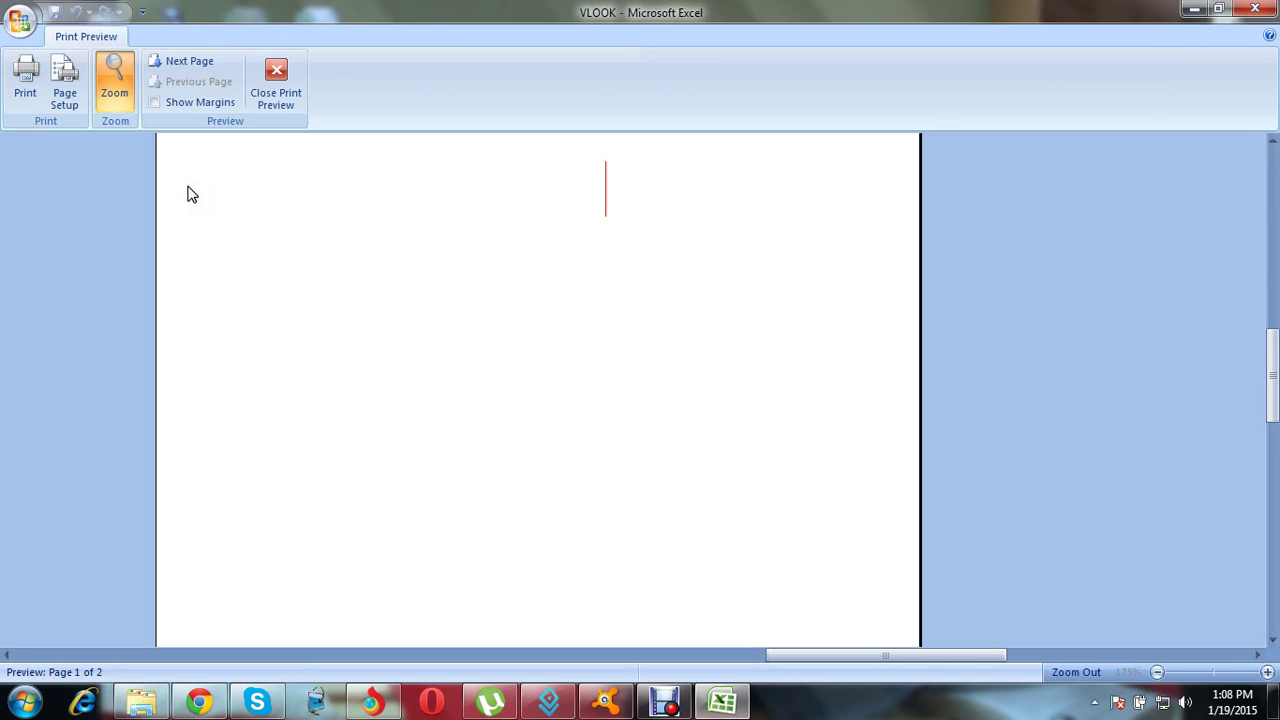
pyautogui.moveTo(1265, 345); pyautogui.dragTo(1265, 270)
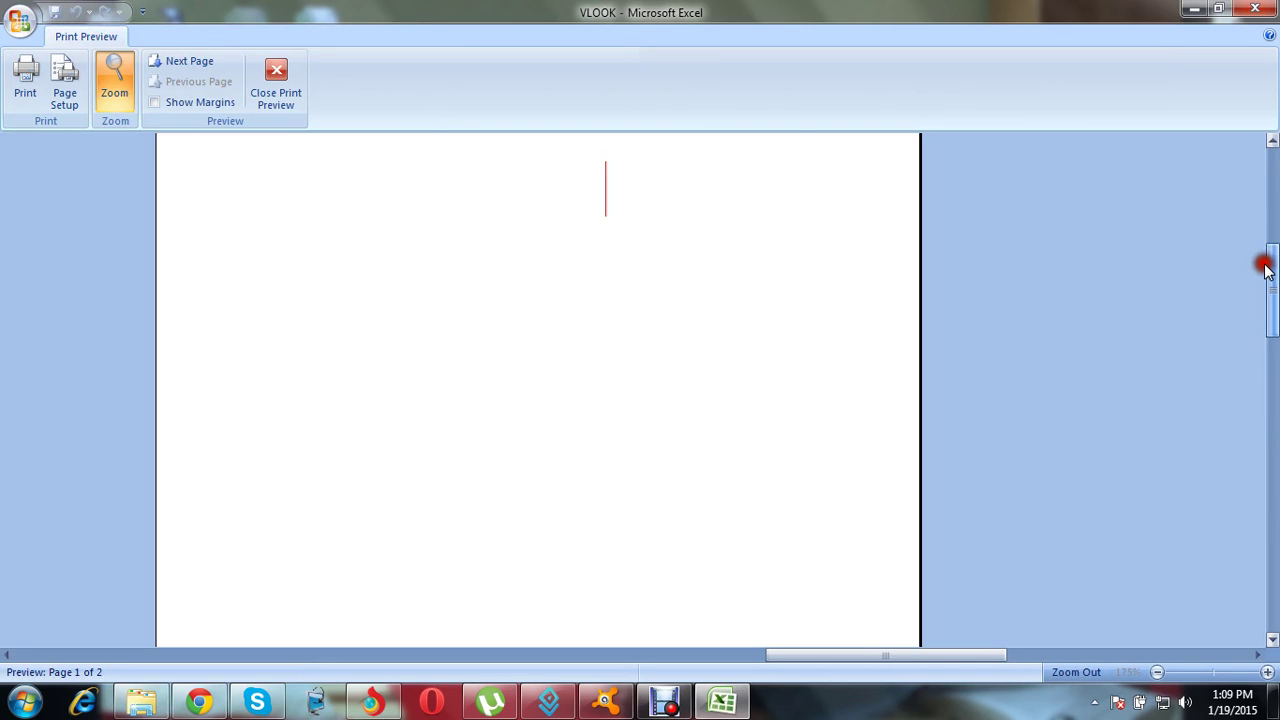
pyautogui.click(806, 377)
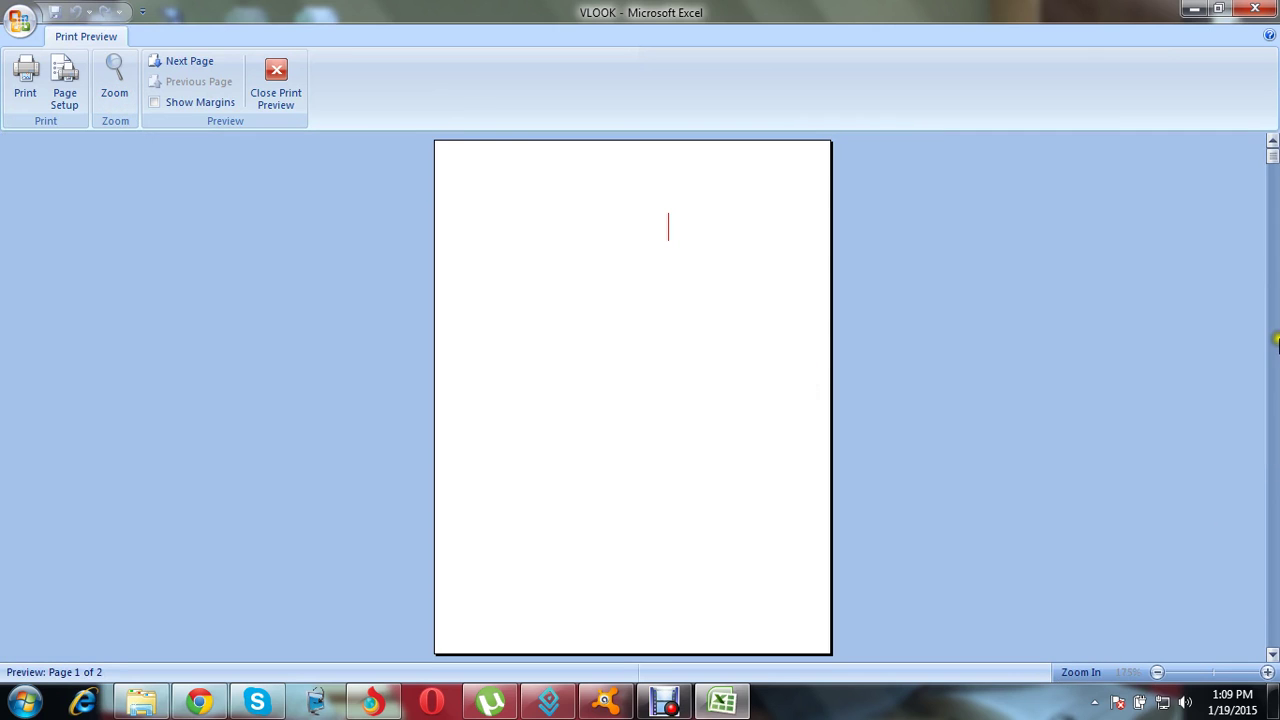
pyautogui.click(1271, 650)
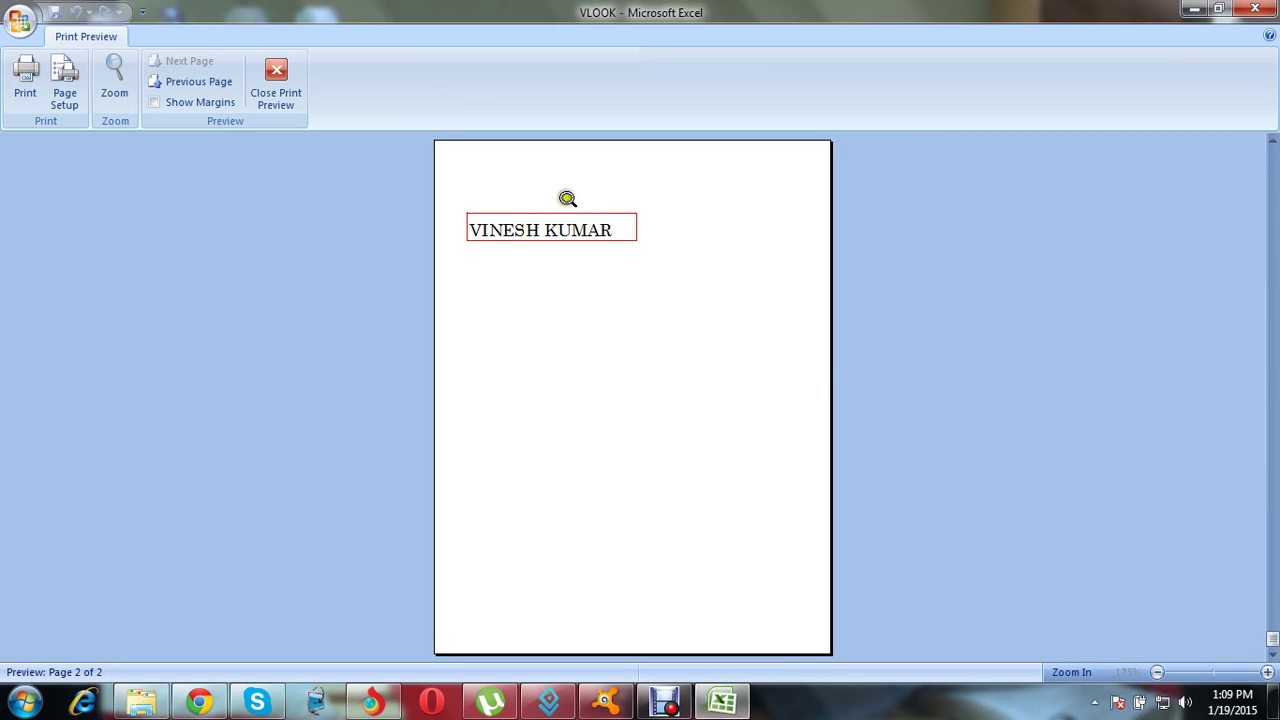
pyautogui.click(540, 230)
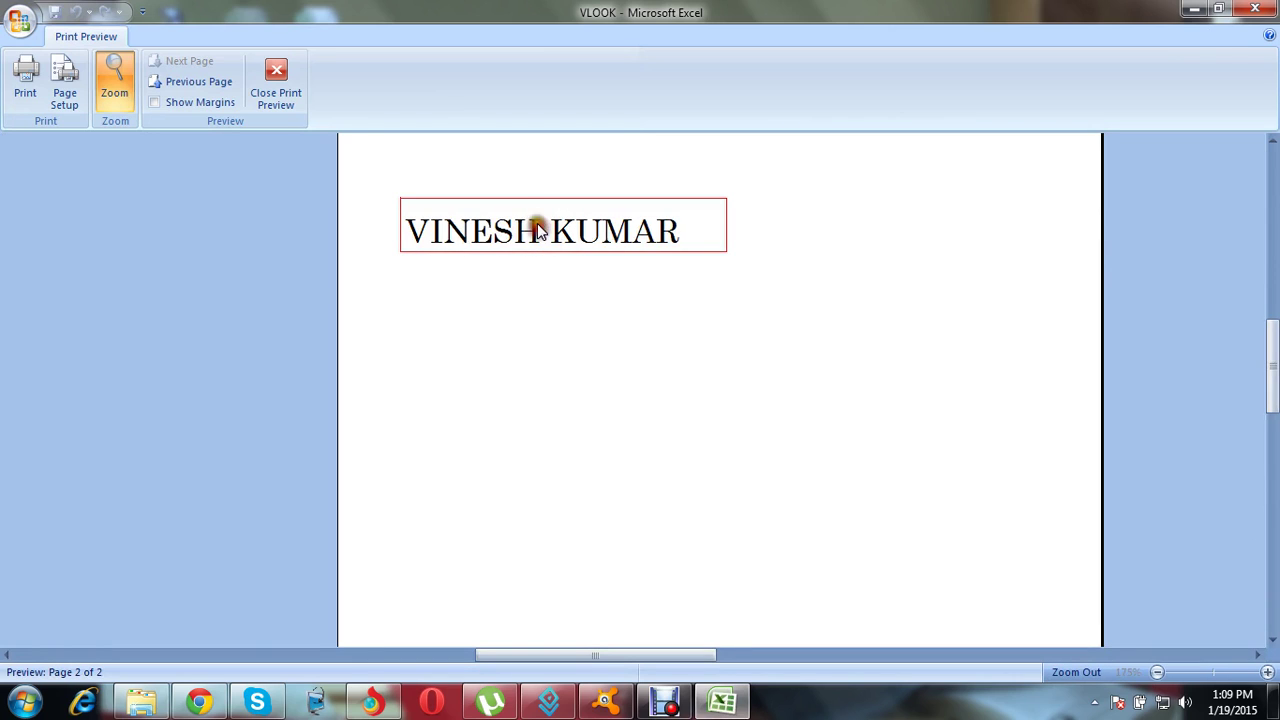
pyautogui.click(275, 70)
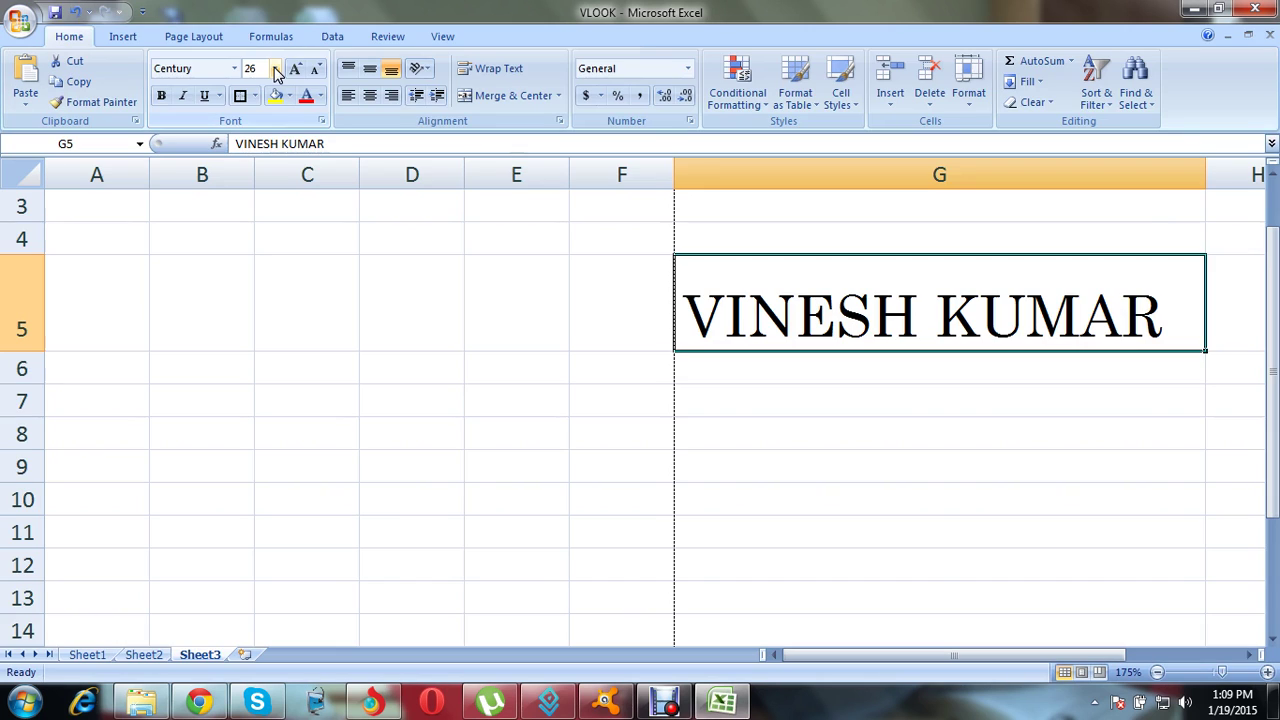
# Step: Fill cell G5 with the olive green theme colour from the Fill Color palette
pyautogui.click(852, 440)
pyautogui.click(812, 302)
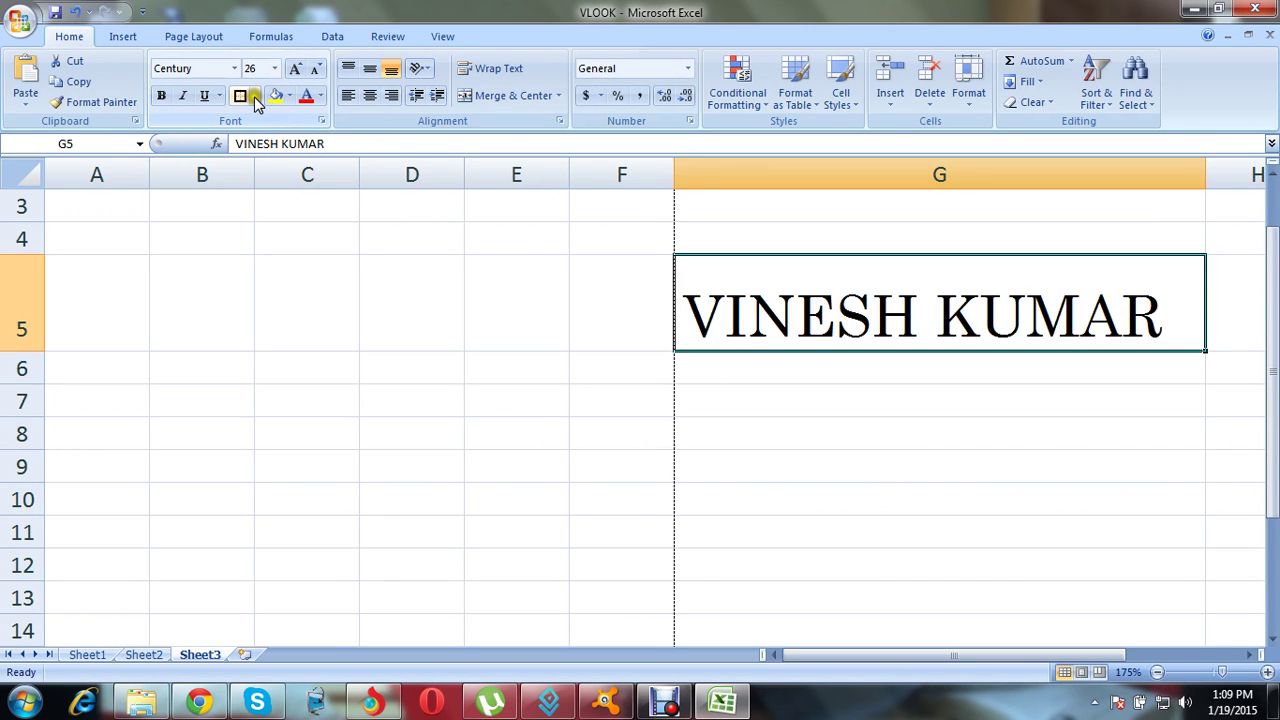
pyautogui.click(289, 96)
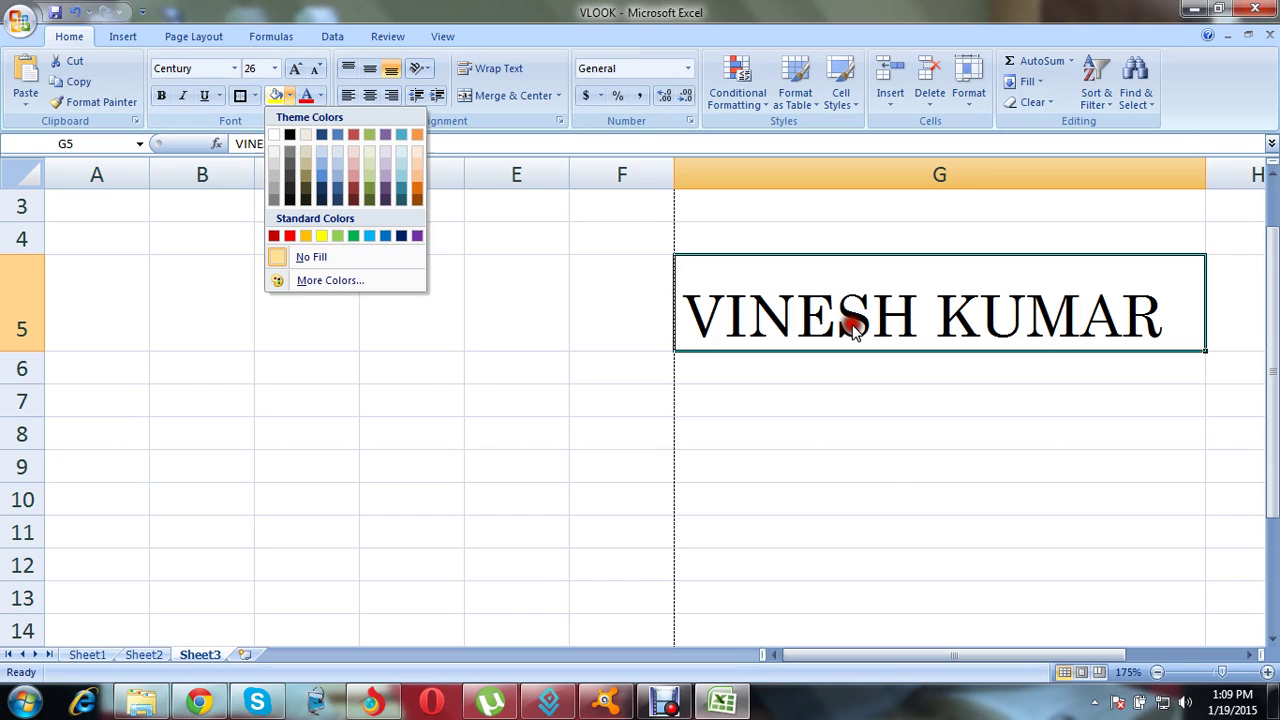
pyautogui.click(793, 272)
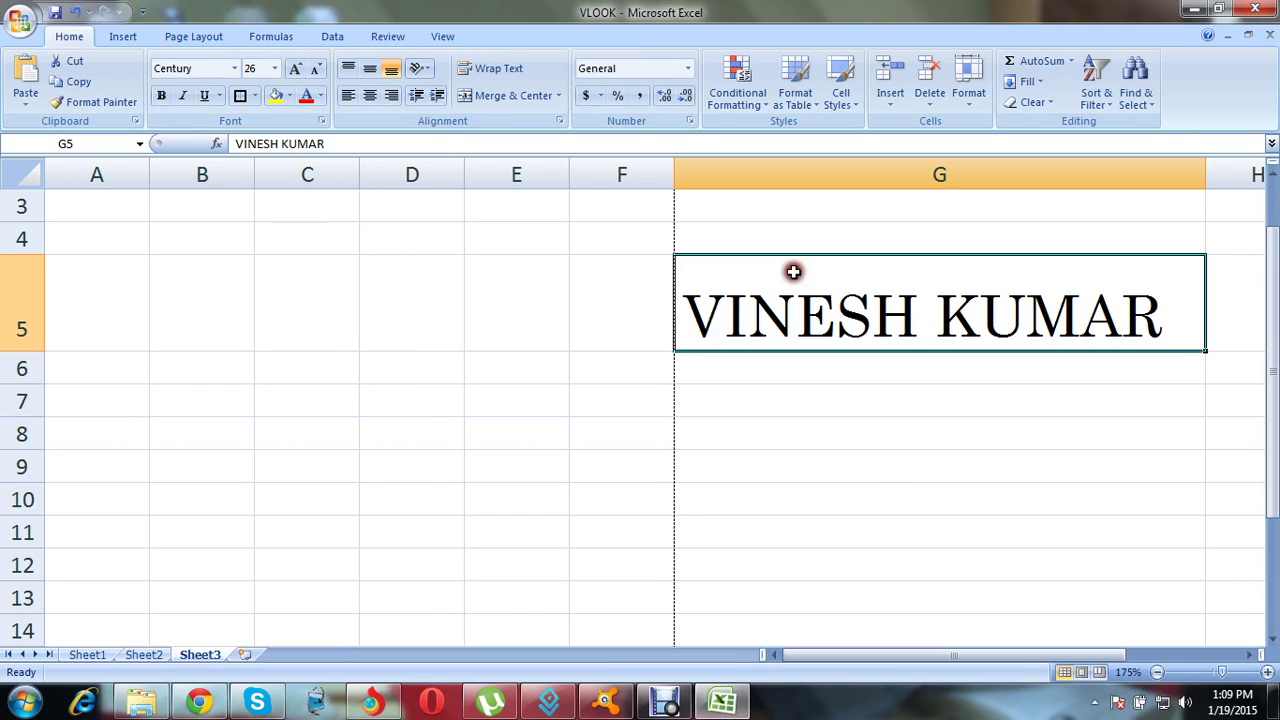
pyautogui.click(279, 99)
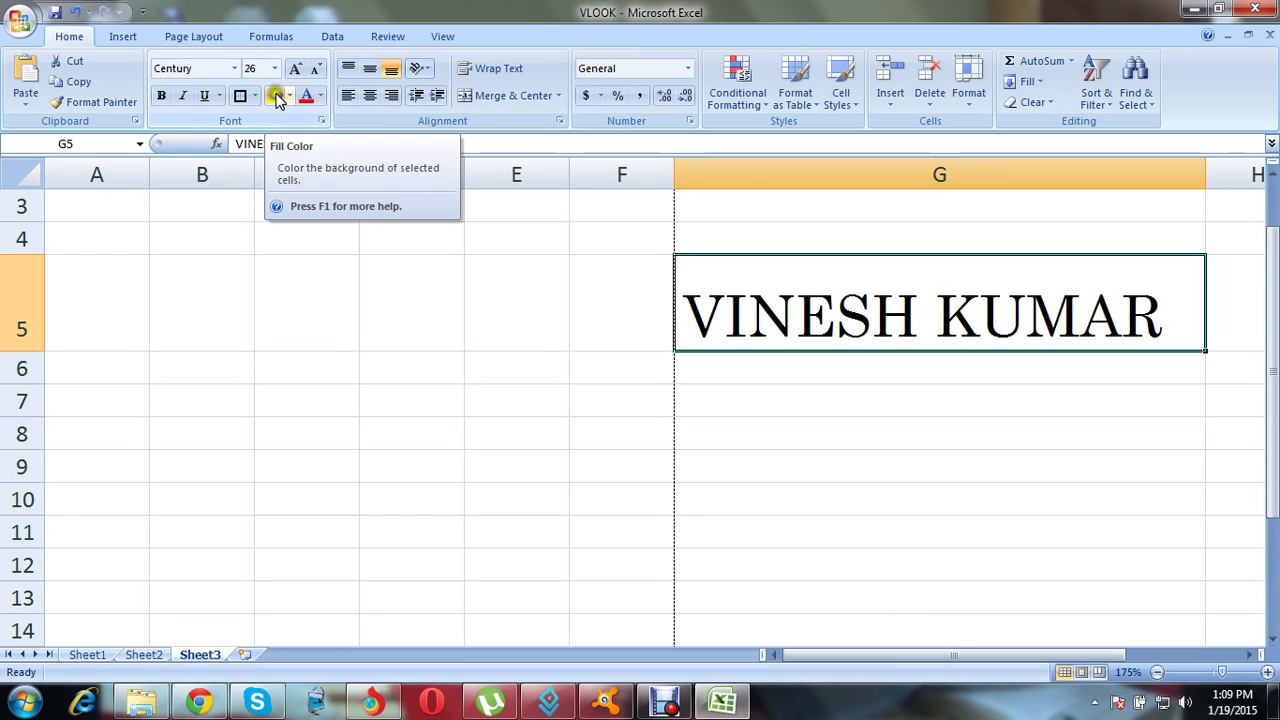
pyautogui.click(289, 96)
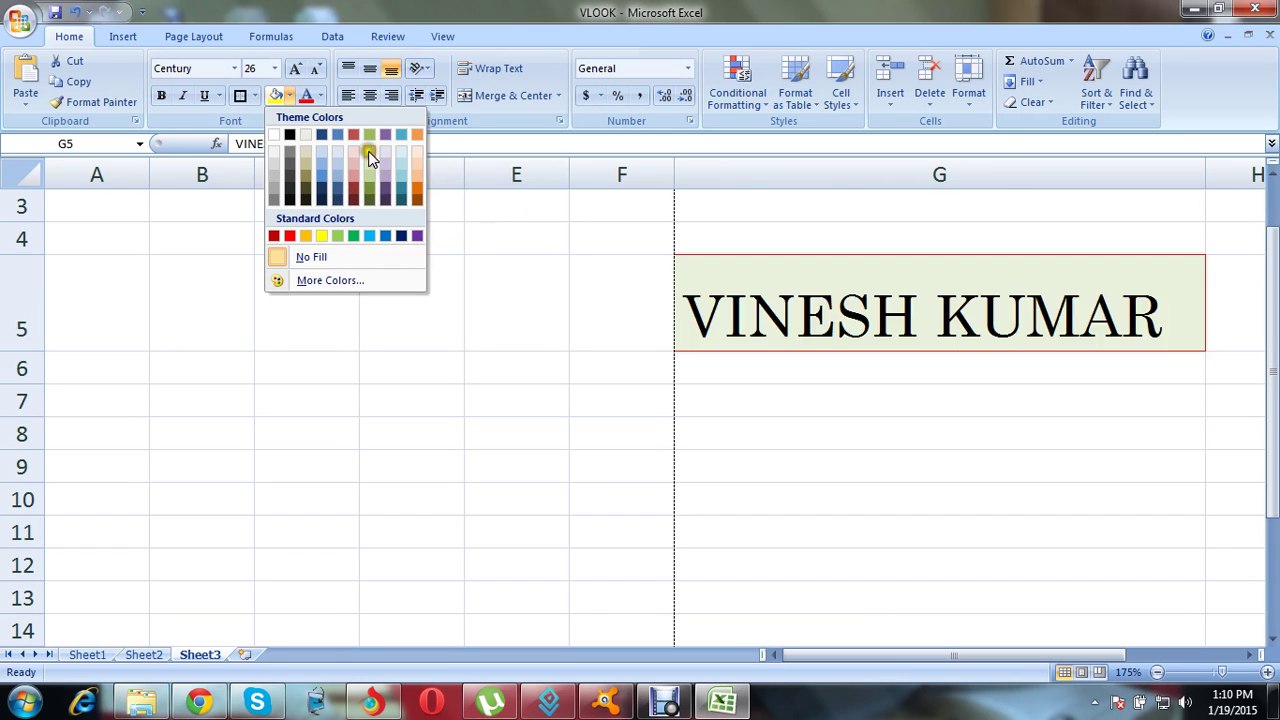
pyautogui.click(368, 193)
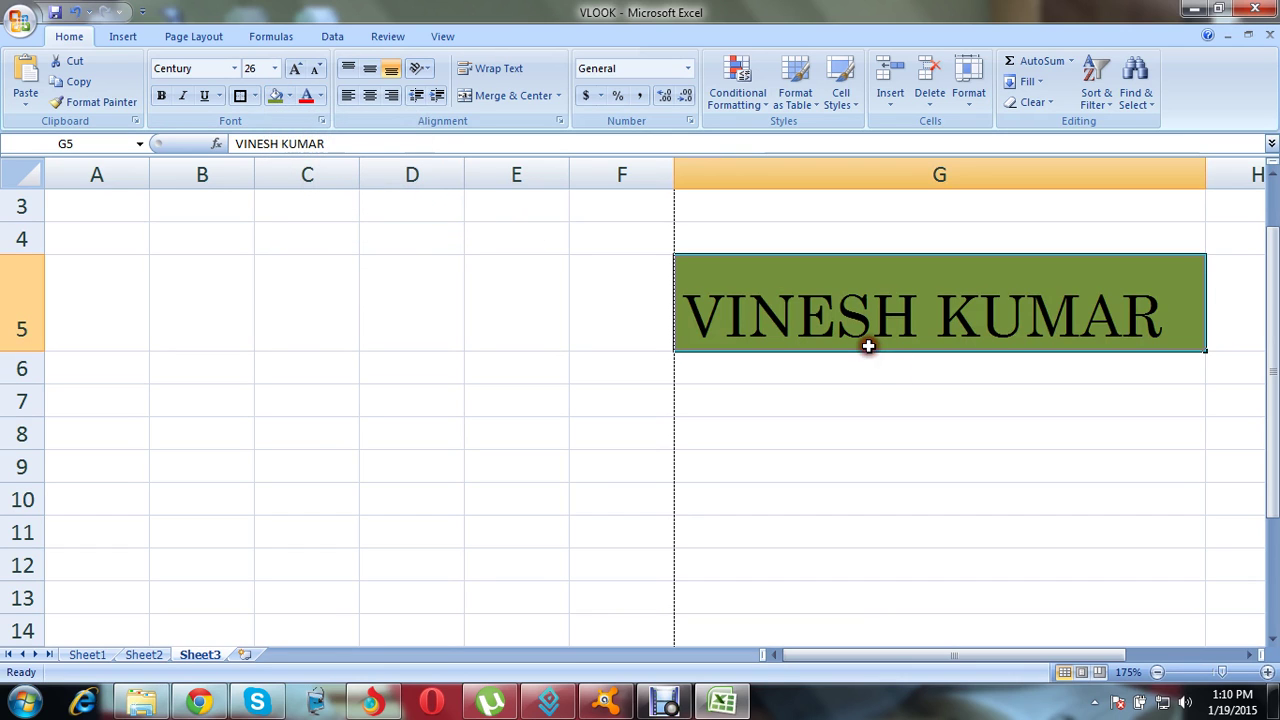
pyautogui.click(882, 398)
pyautogui.click(838, 297)
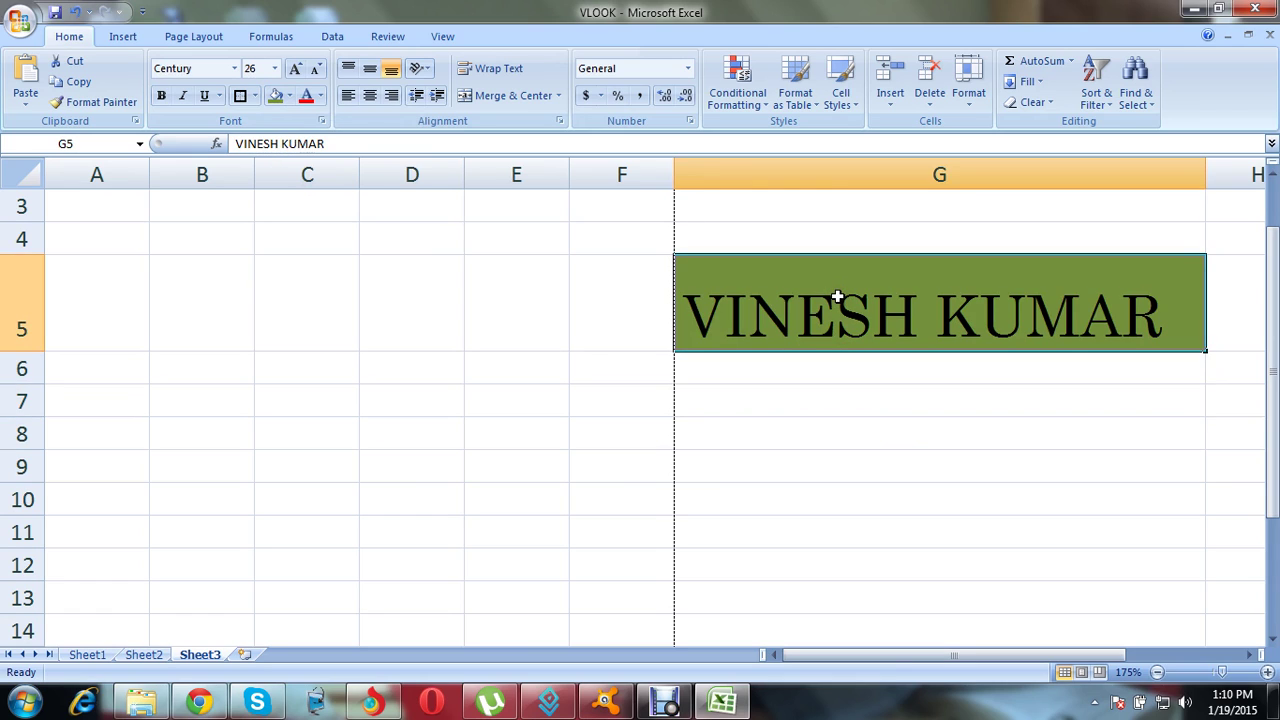
pyautogui.click(841, 371)
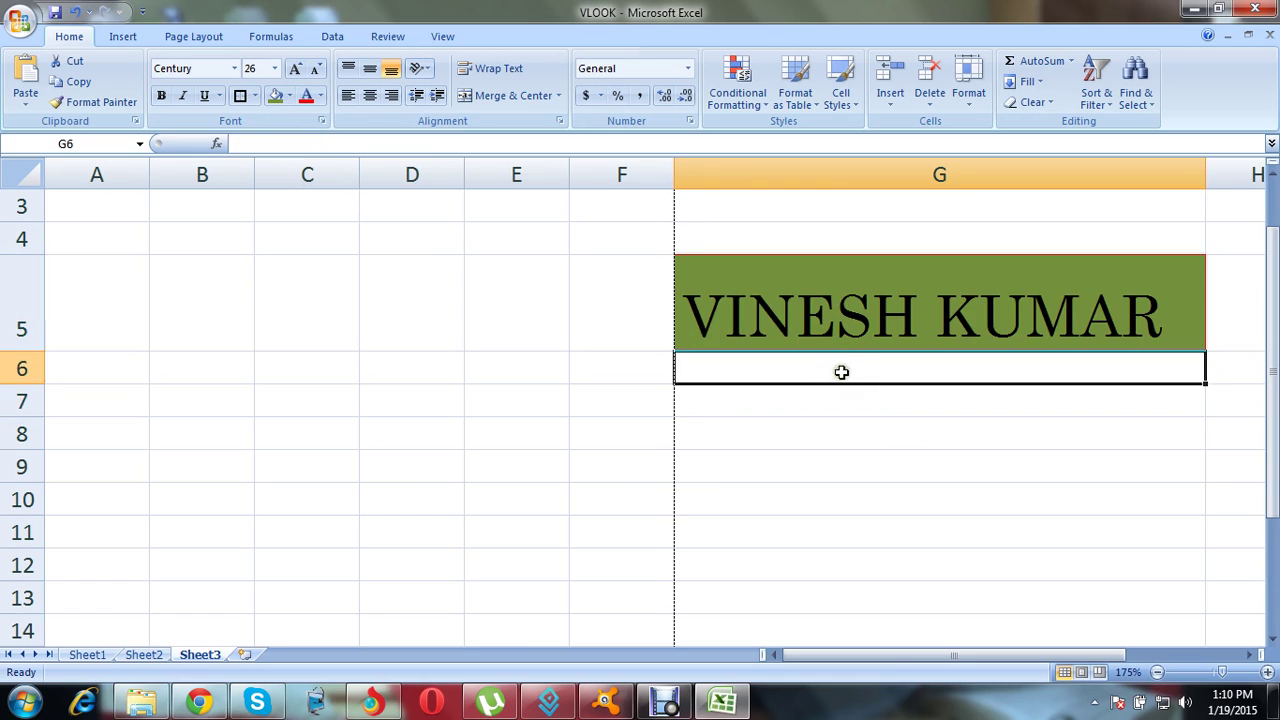
pyautogui.click(822, 318)
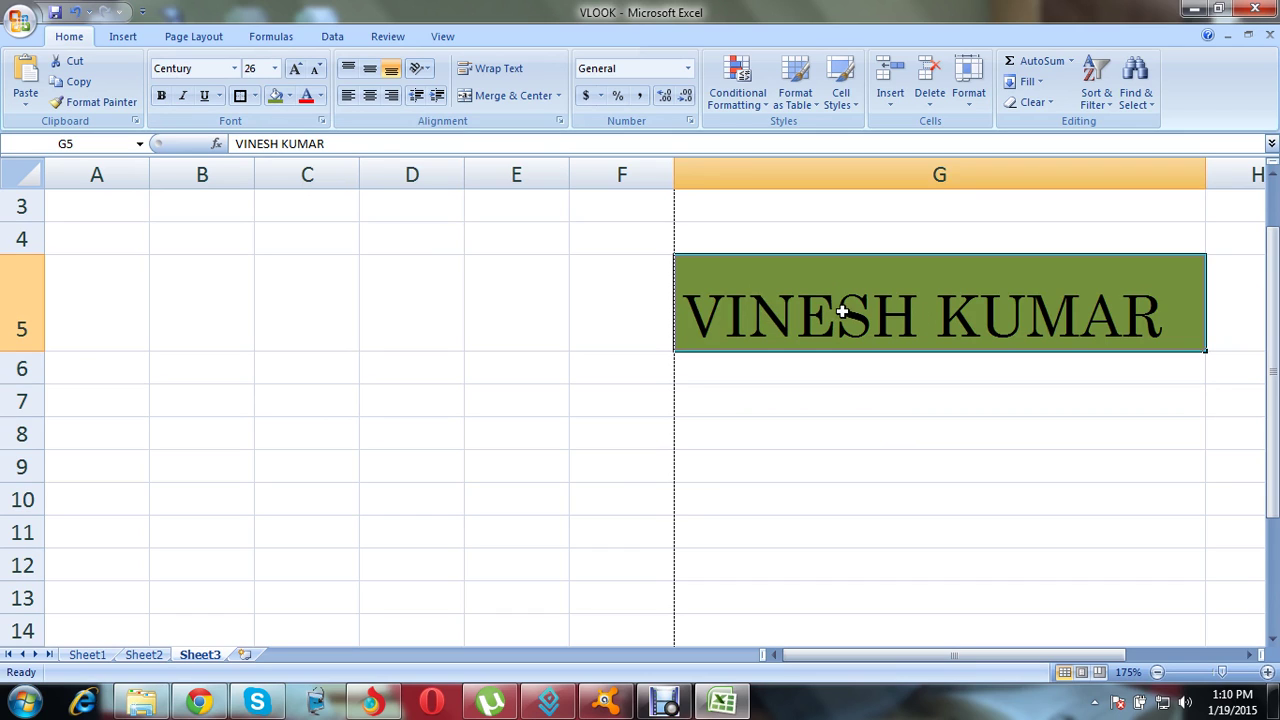
# Step: Set the name's font colour to Red from Standard Colors
pyautogui.click(320, 97)
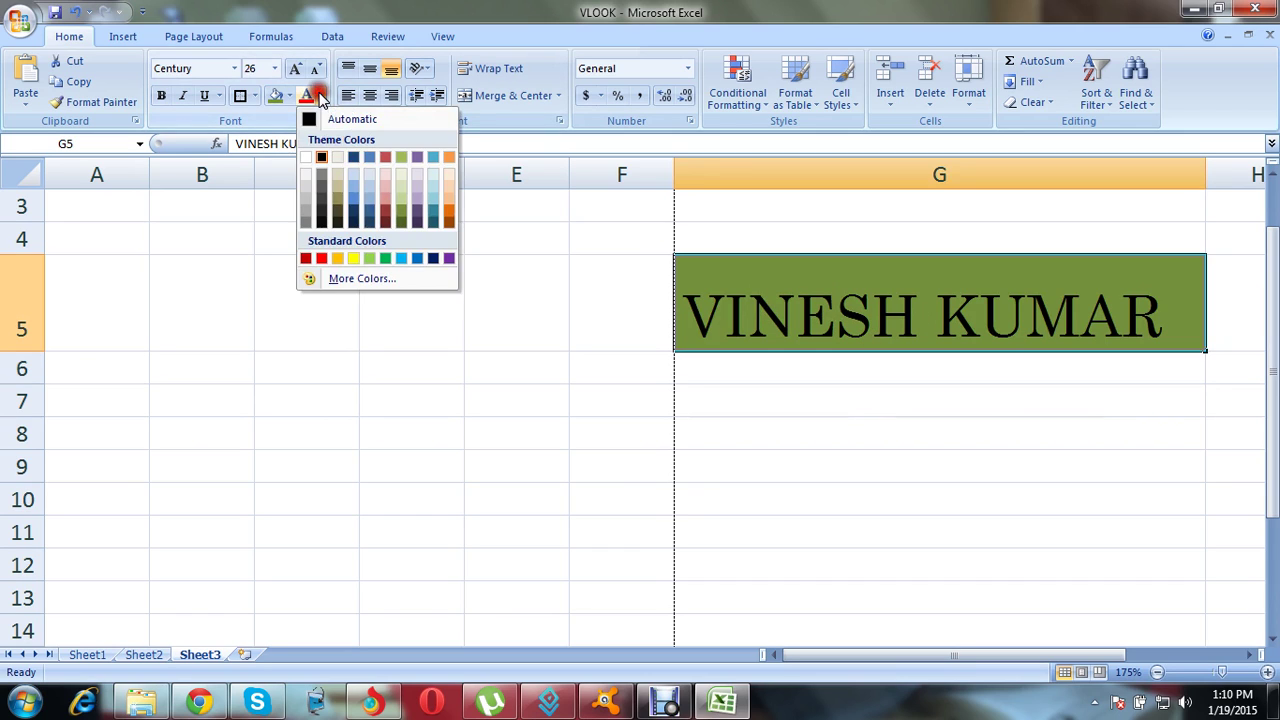
pyautogui.click(322, 258)
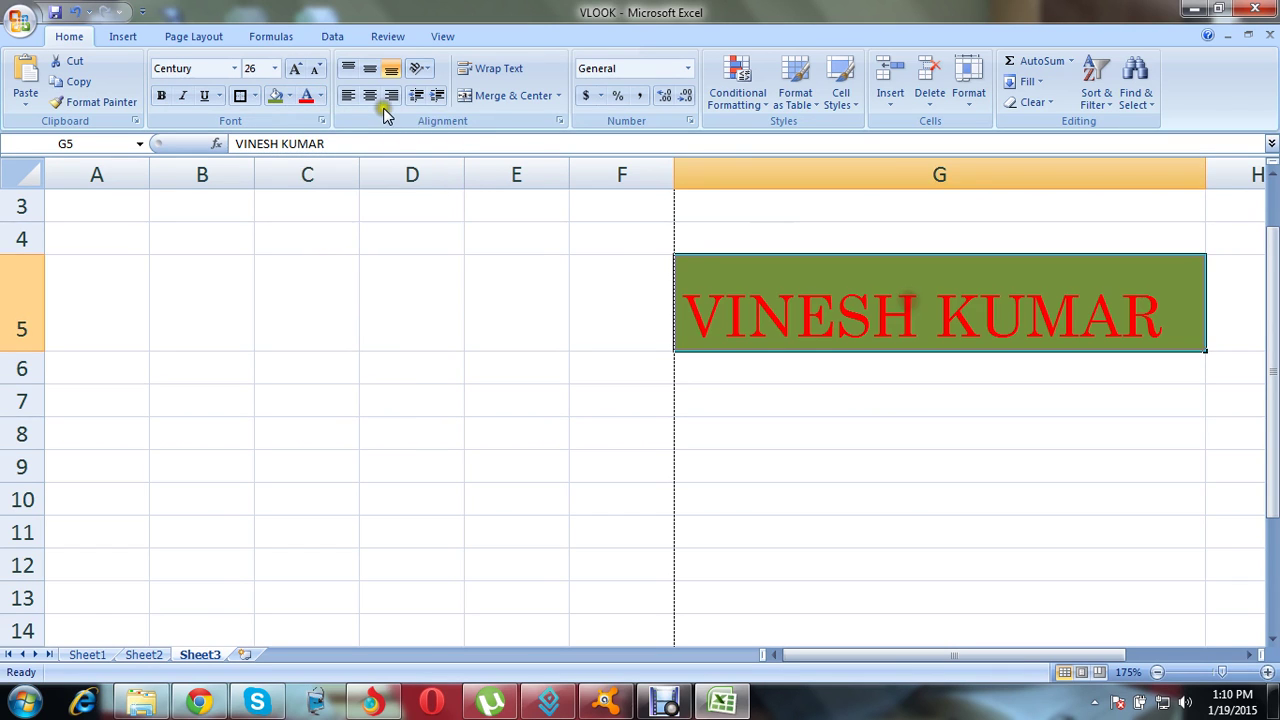
pyautogui.click(321, 96)
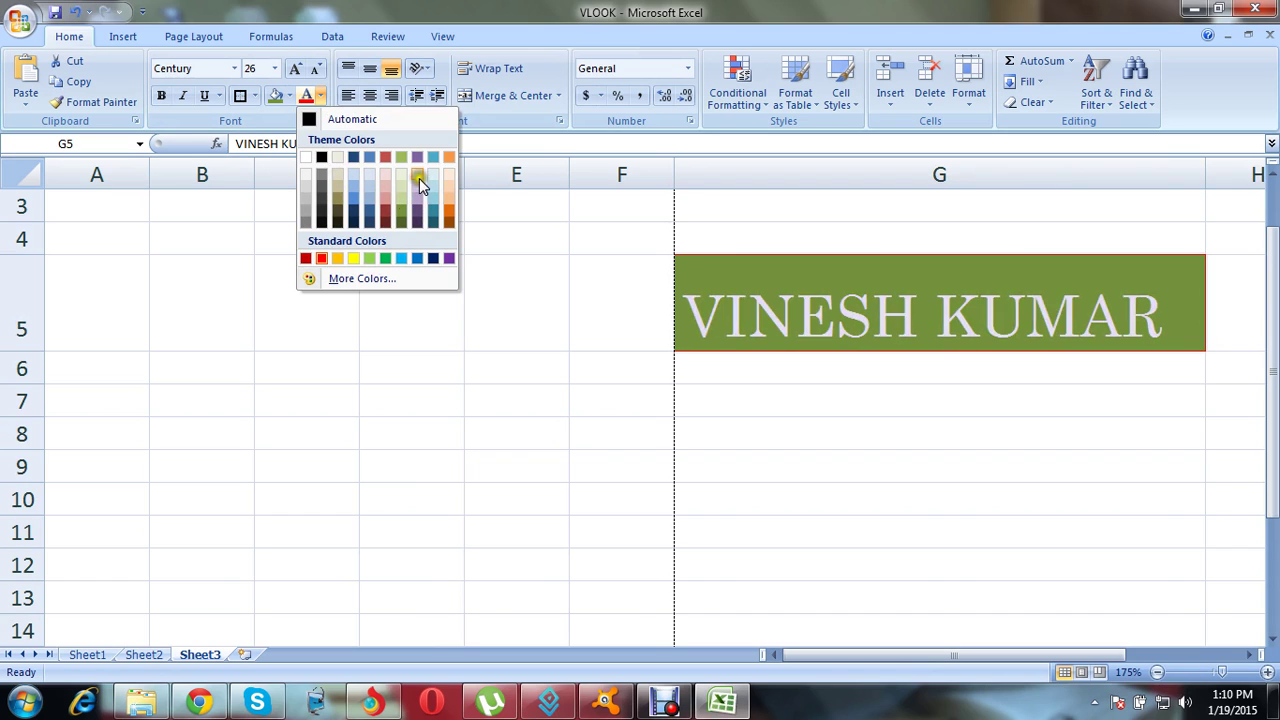
# Step: Colour the name magenta via More Colors and decrease its font size to 24 pt
pyautogui.click(366, 280)
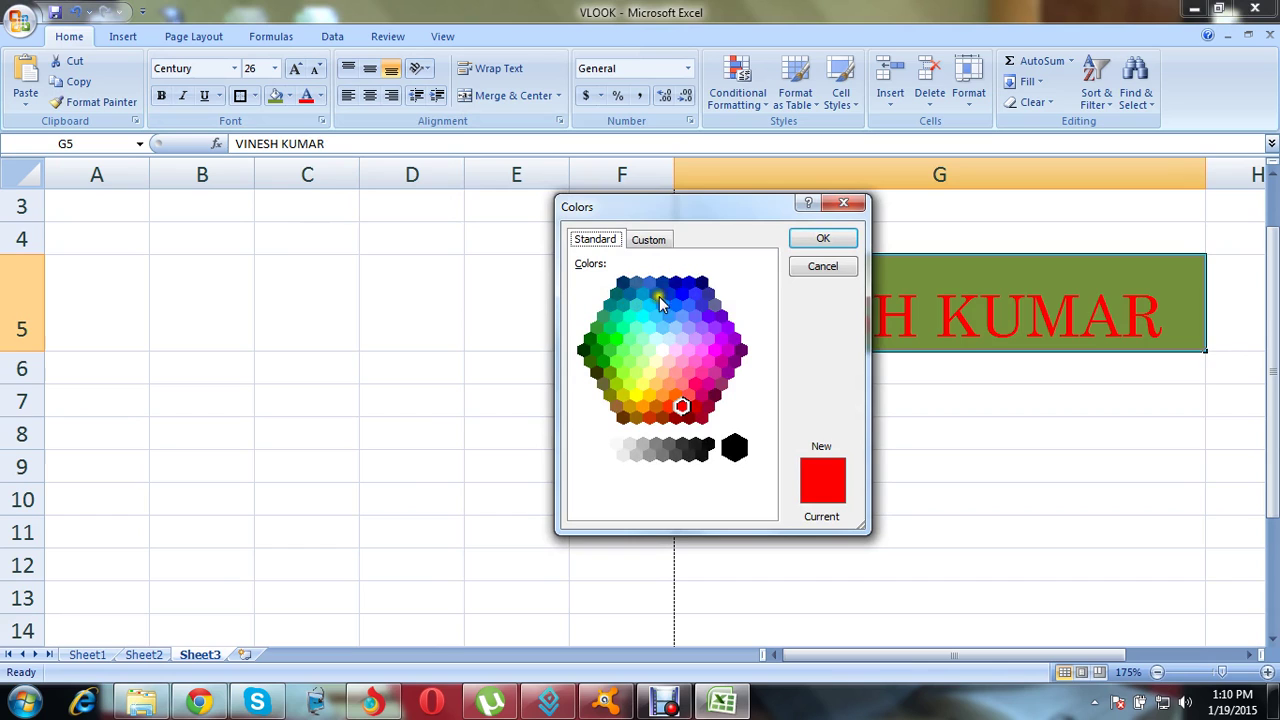
pyautogui.click(677, 318)
pyautogui.click(739, 374)
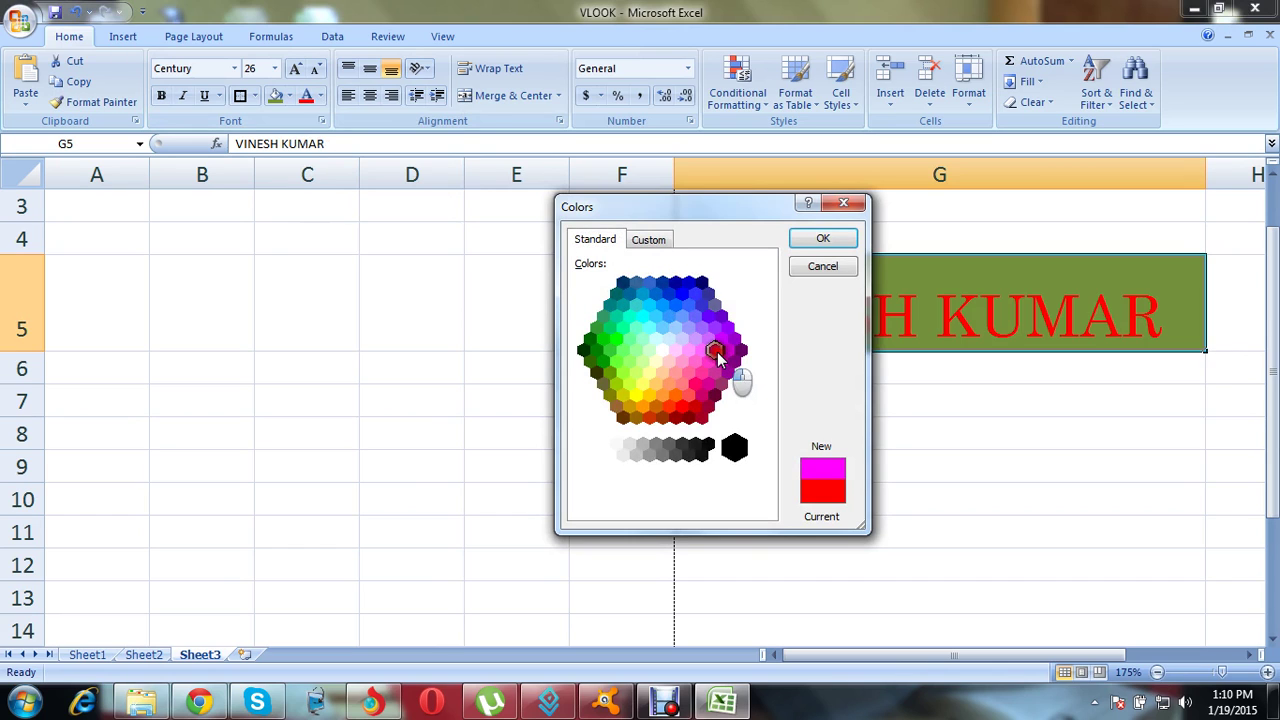
pyautogui.click(822, 238)
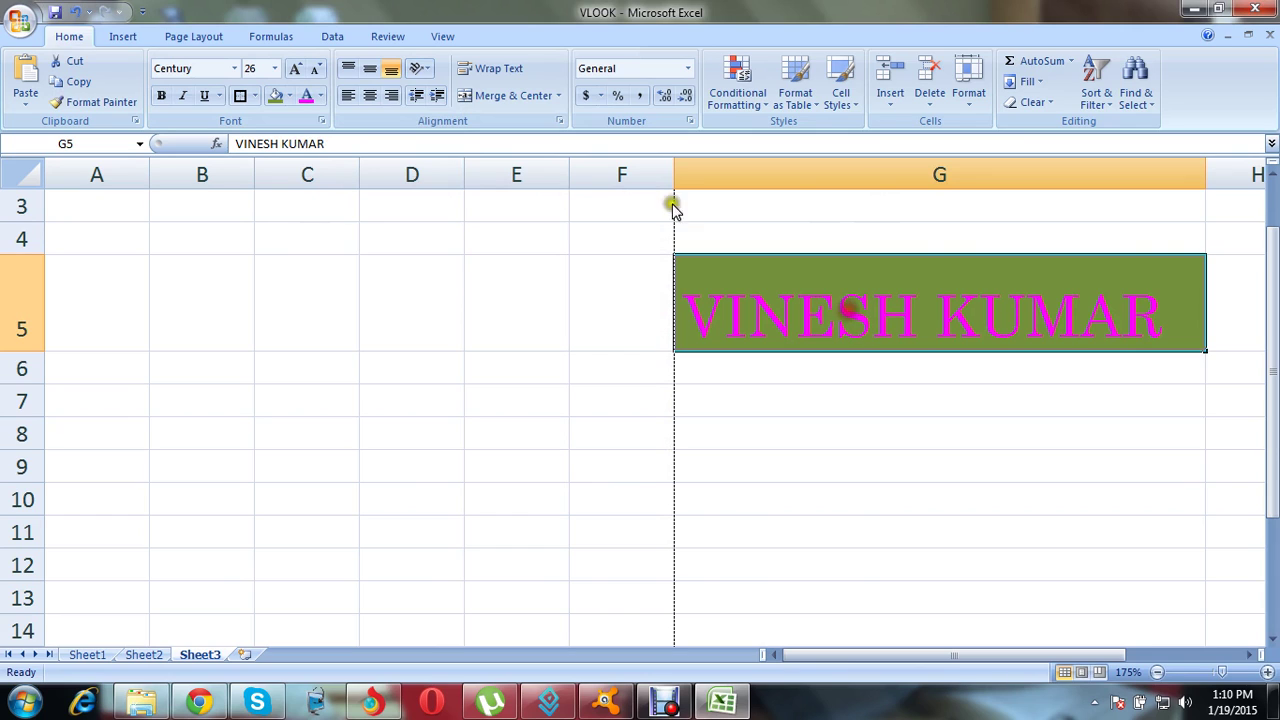
pyautogui.click(318, 70)
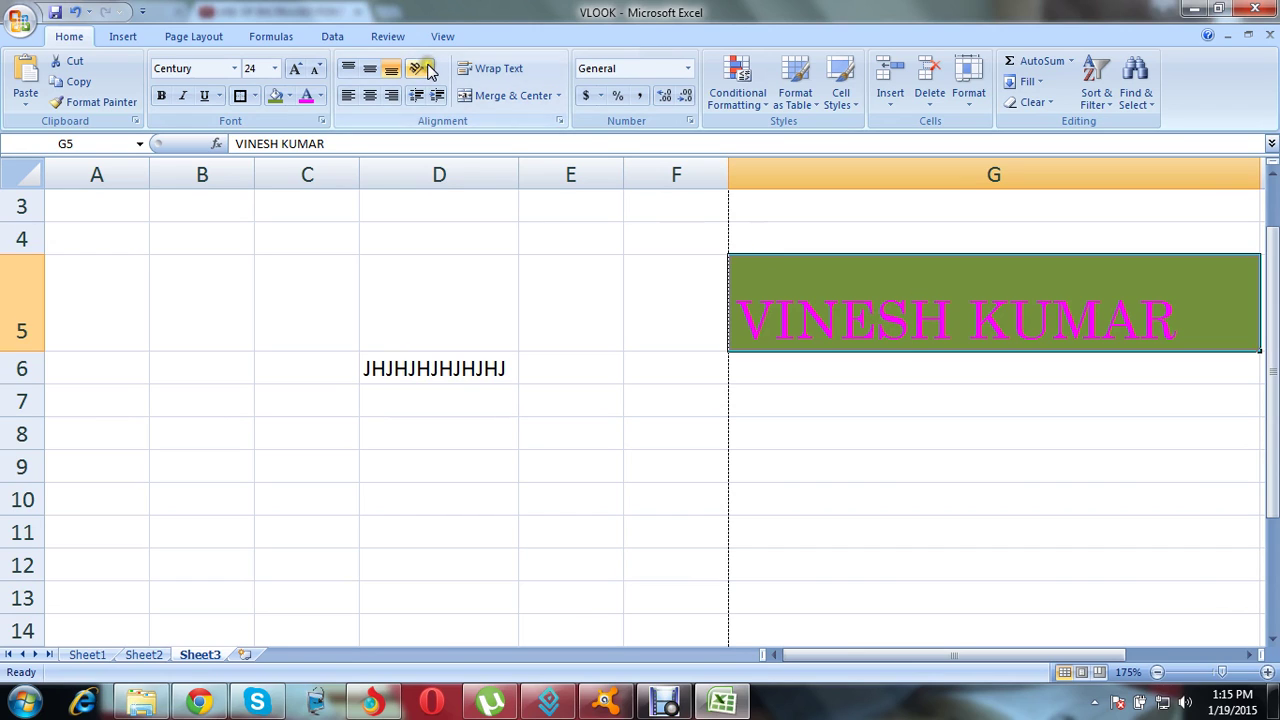
pyautogui.click(296, 68)
pyautogui.click(296, 68)
pyautogui.click(296, 68)
pyautogui.click(296, 68)
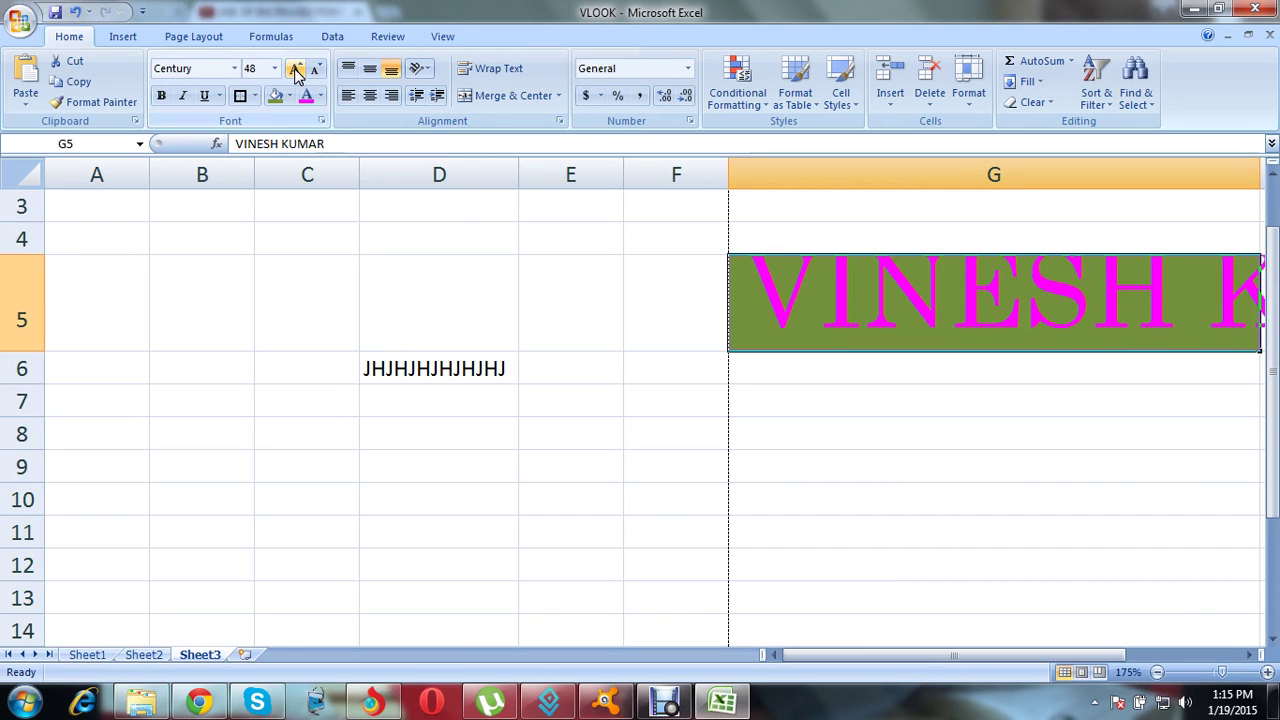
pyautogui.click(296, 70)
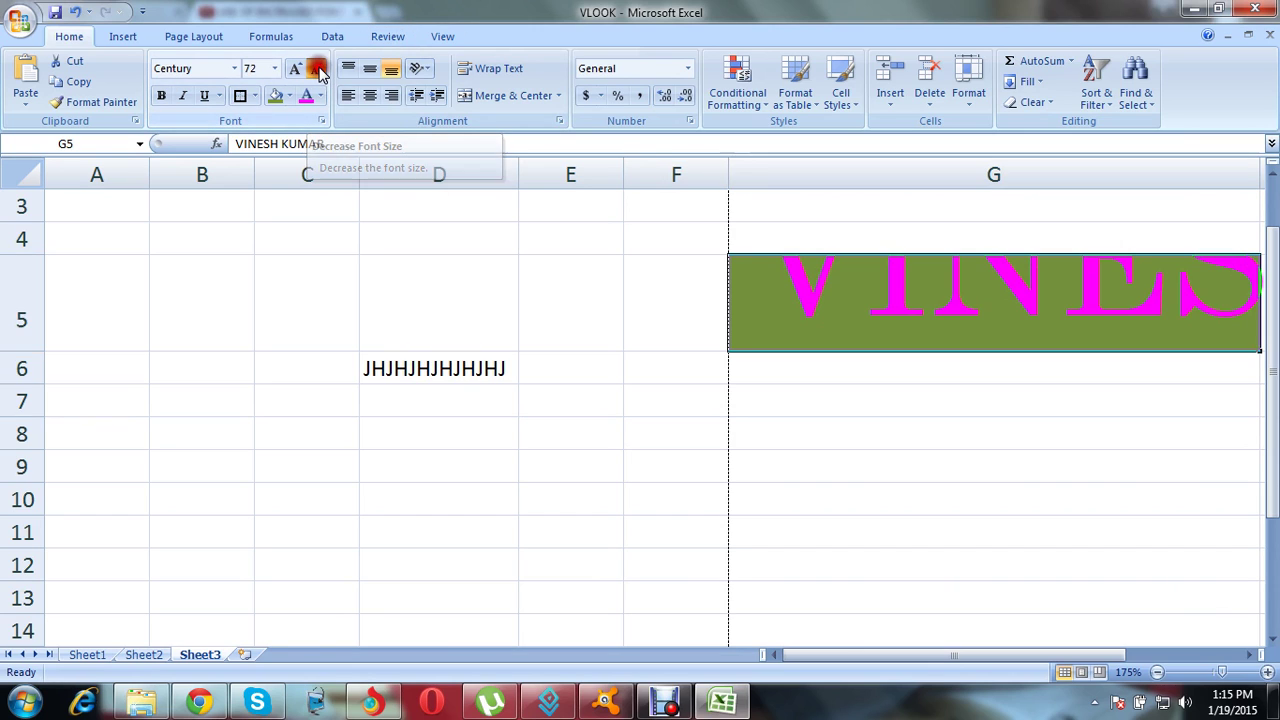
pyautogui.click(316, 70)
pyautogui.click(316, 70)
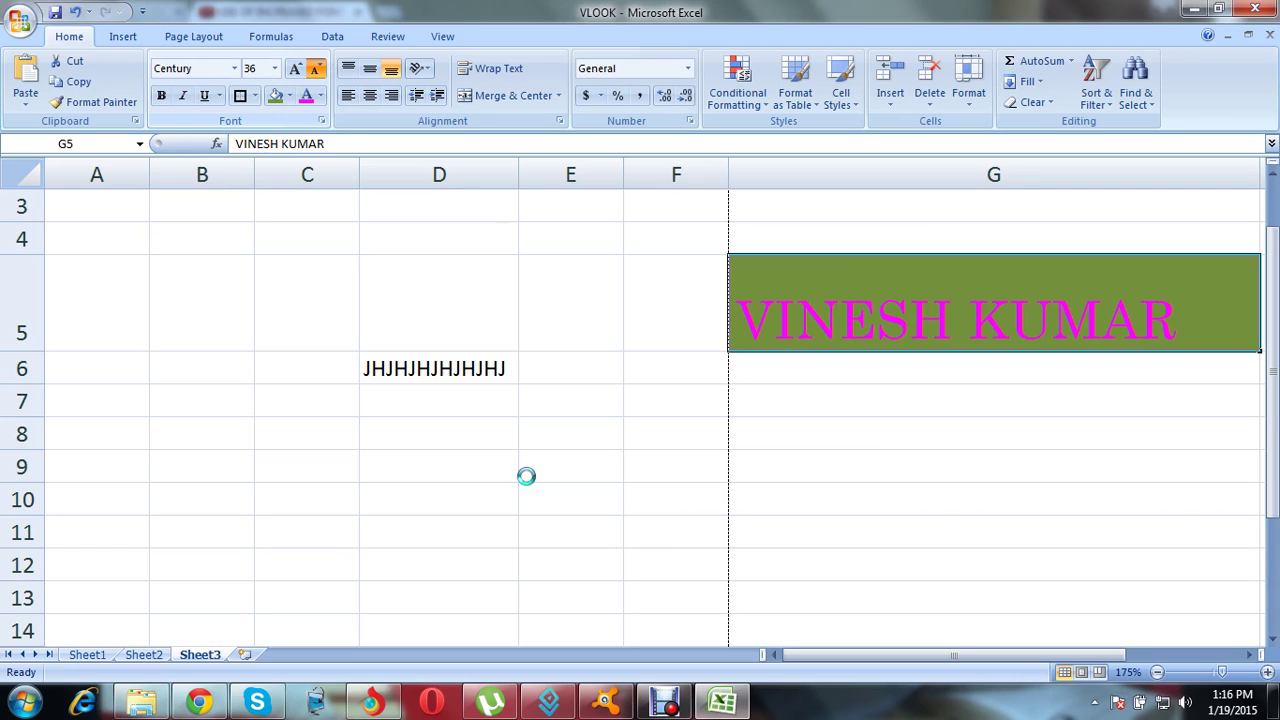
pyautogui.click(318, 69)
pyautogui.click(318, 69)
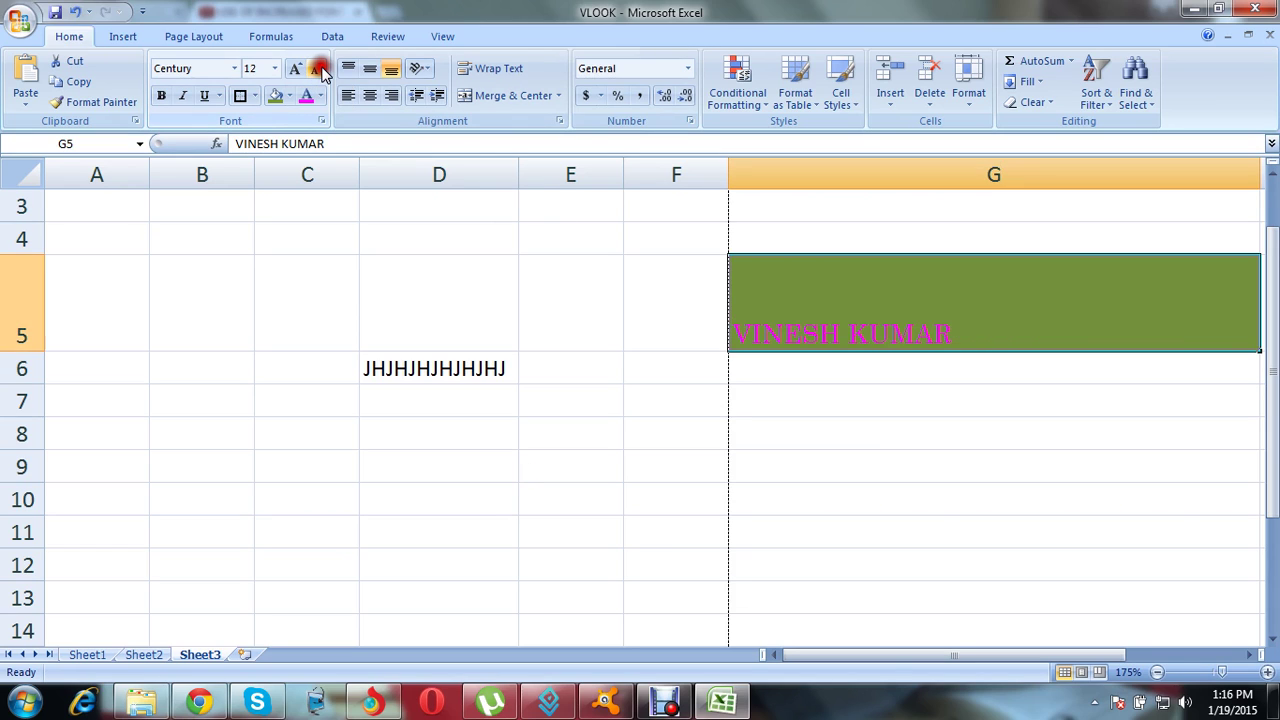
pyautogui.click(318, 69)
pyautogui.click(318, 69)
pyautogui.click(318, 69)
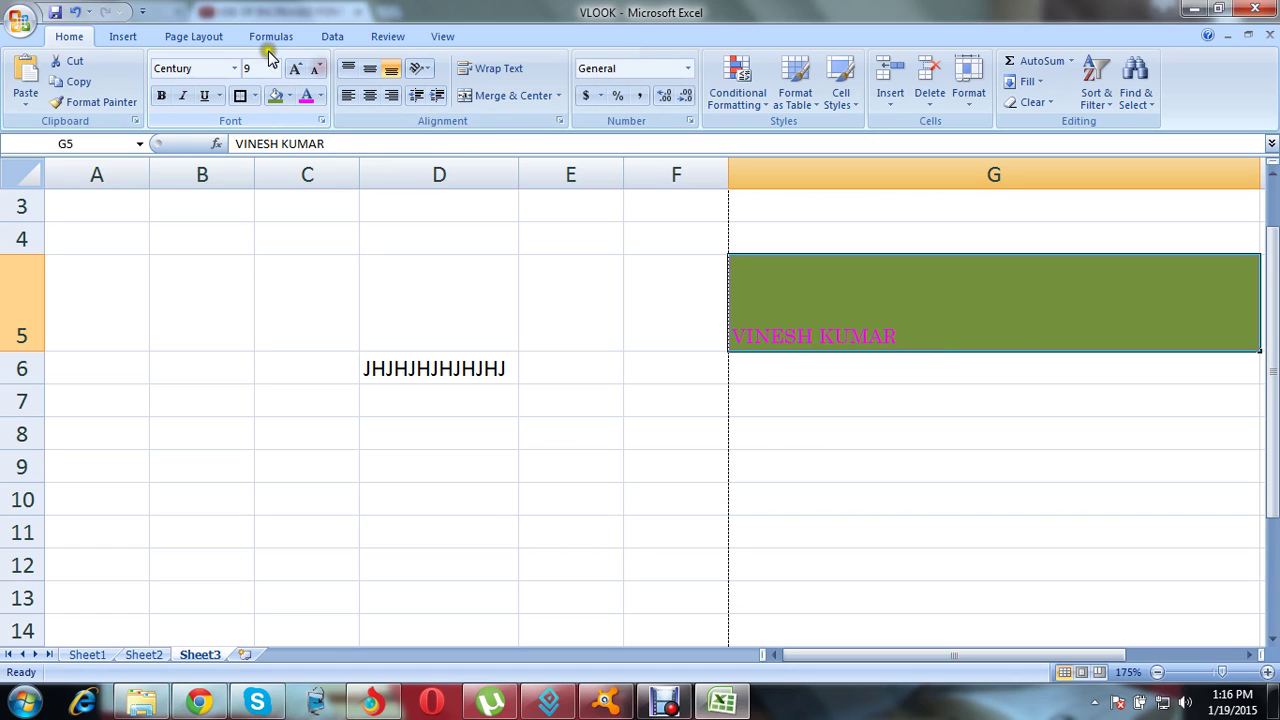
pyautogui.click(295, 68)
pyautogui.click(295, 68)
pyautogui.click(295, 68)
pyautogui.click(295, 68)
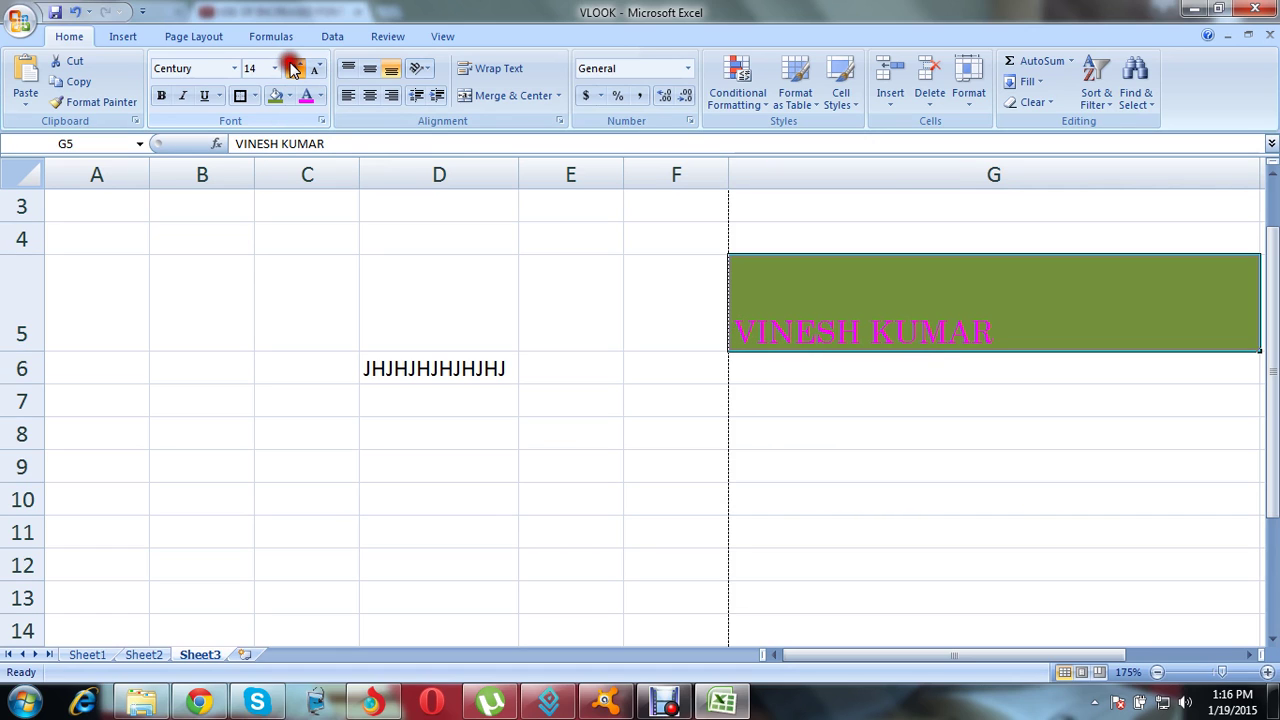
pyautogui.click(295, 68)
pyautogui.click(295, 68)
pyautogui.click(295, 68)
pyautogui.click(295, 68)
pyautogui.click(295, 68)
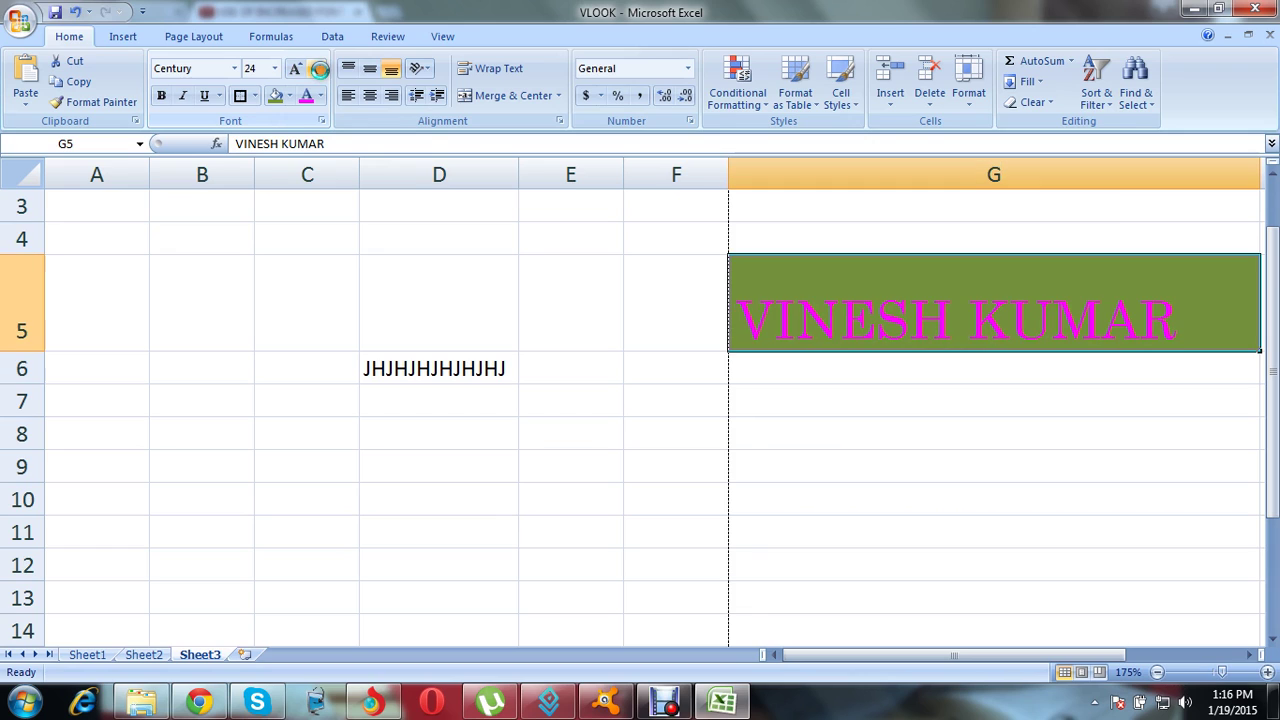